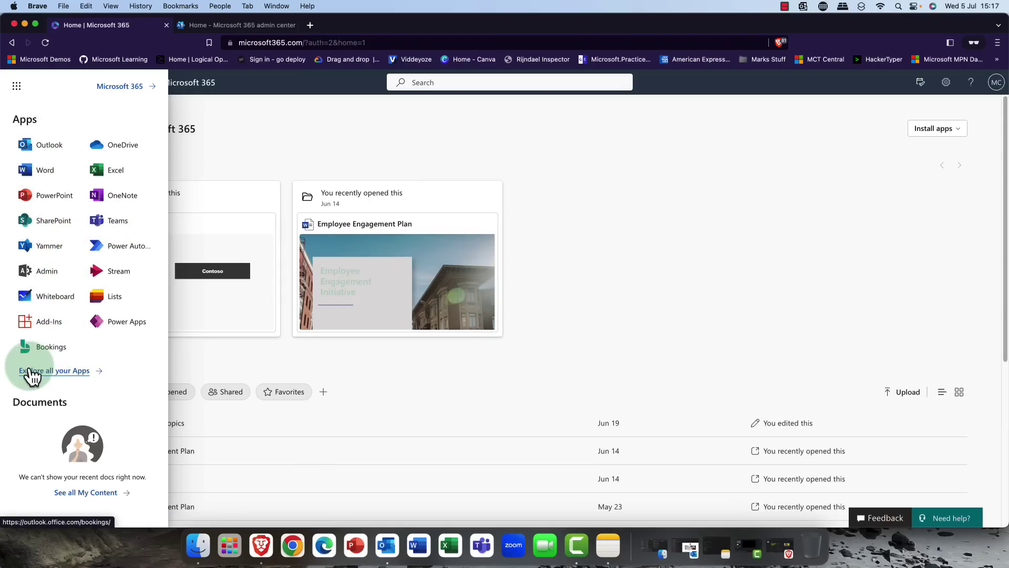
Open the full list of Microsoft 365 apps and launch Bookings from it.
click(50, 370)
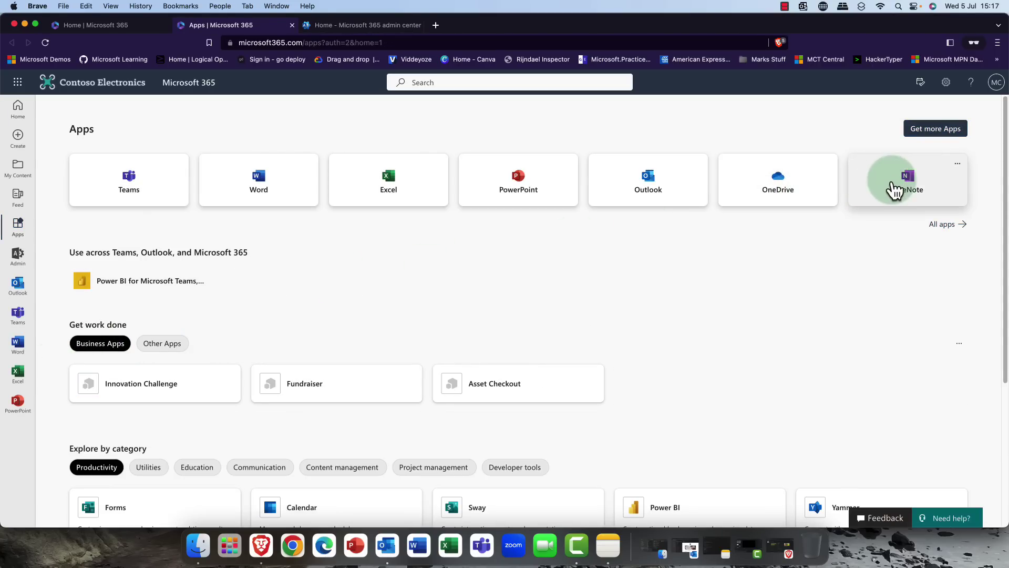
click(940, 226)
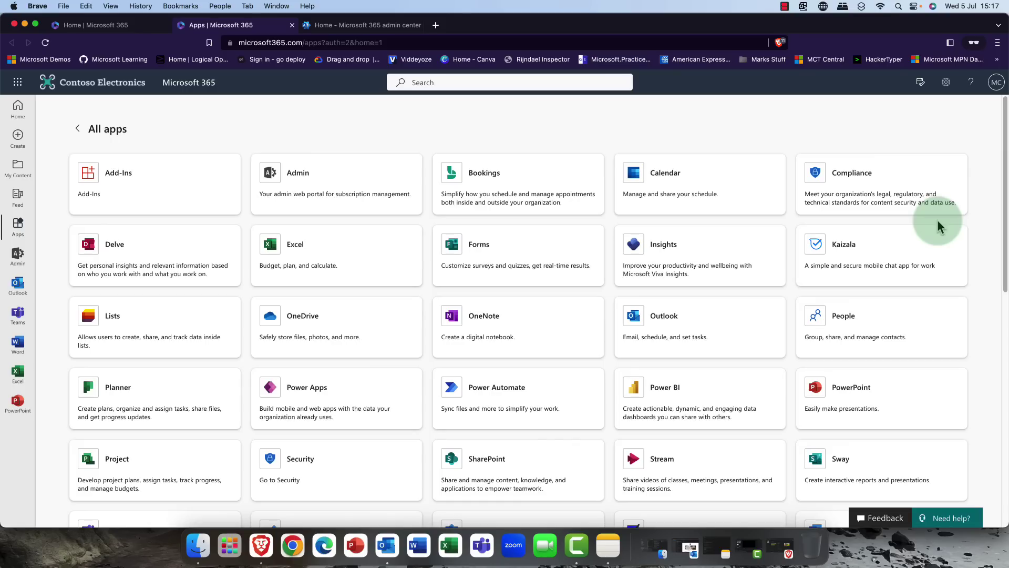
click(512, 176)
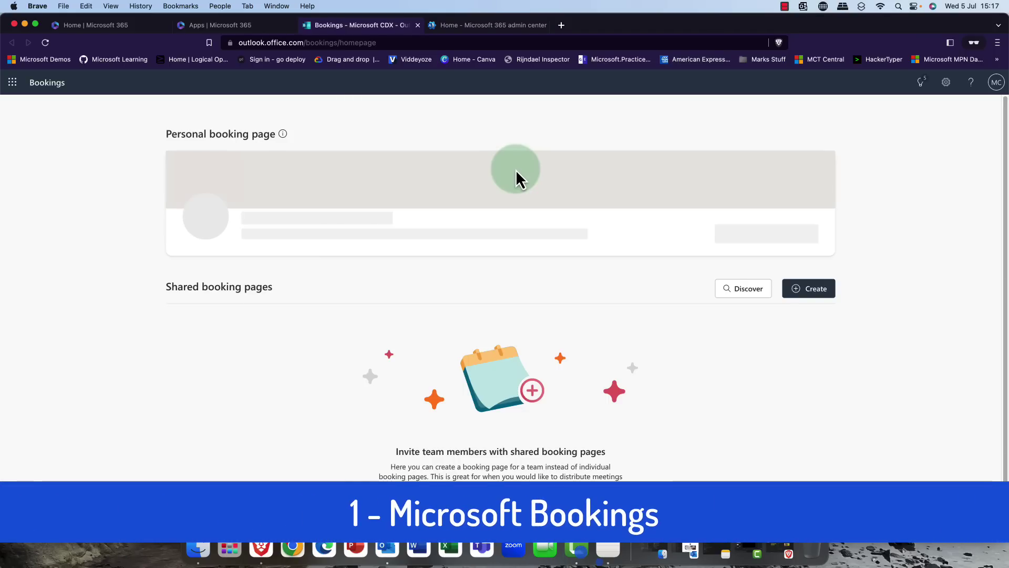
Start a new shared booking page and name it with the owner's first name followed by "booking page".
click(821, 293)
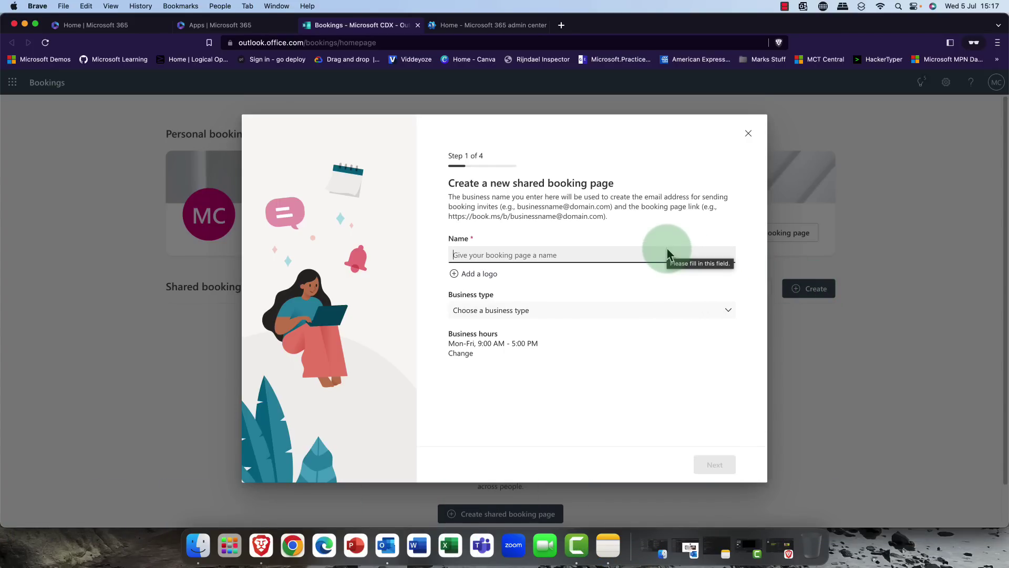
text(Andy)
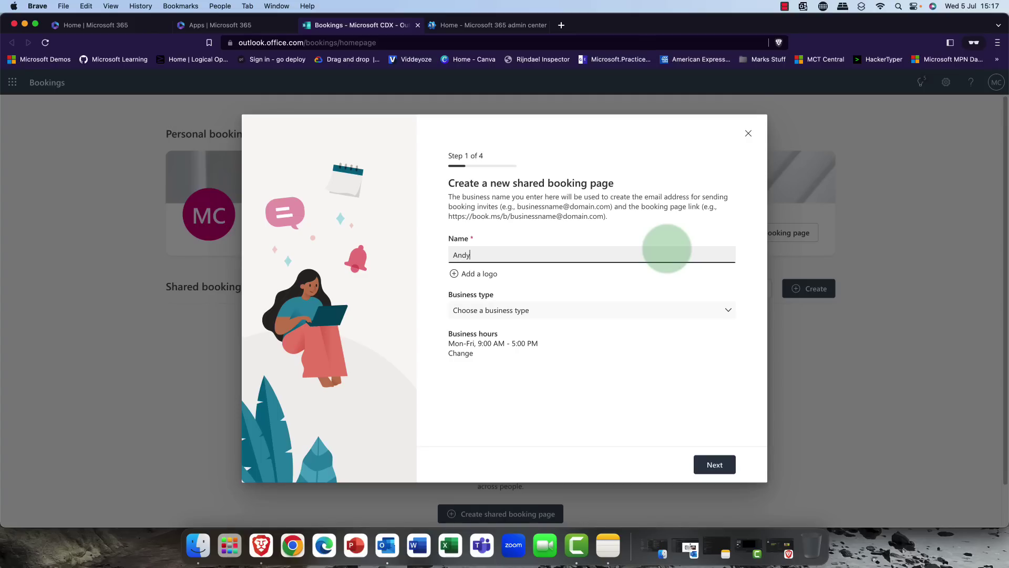
text(;'s booking page)
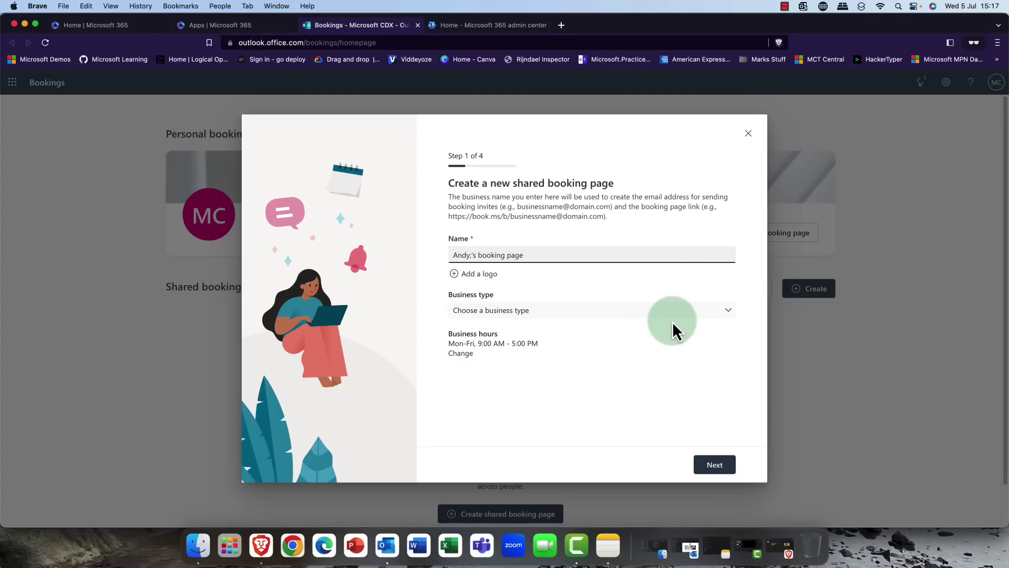
Add the "365 More than a number" PNG image from Downloads as the booking page's logo.
click(476, 278)
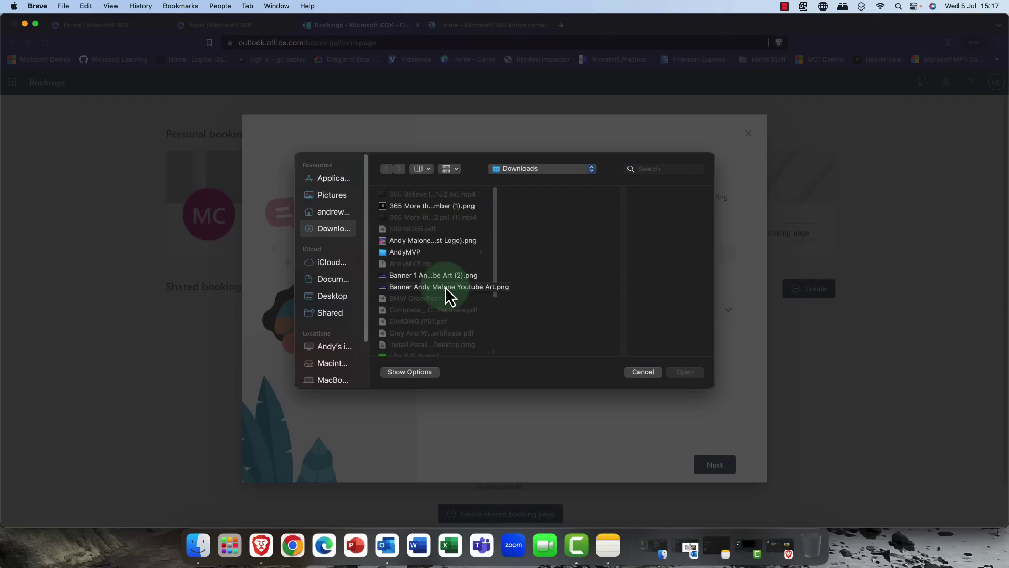
click(428, 205)
click(691, 371)
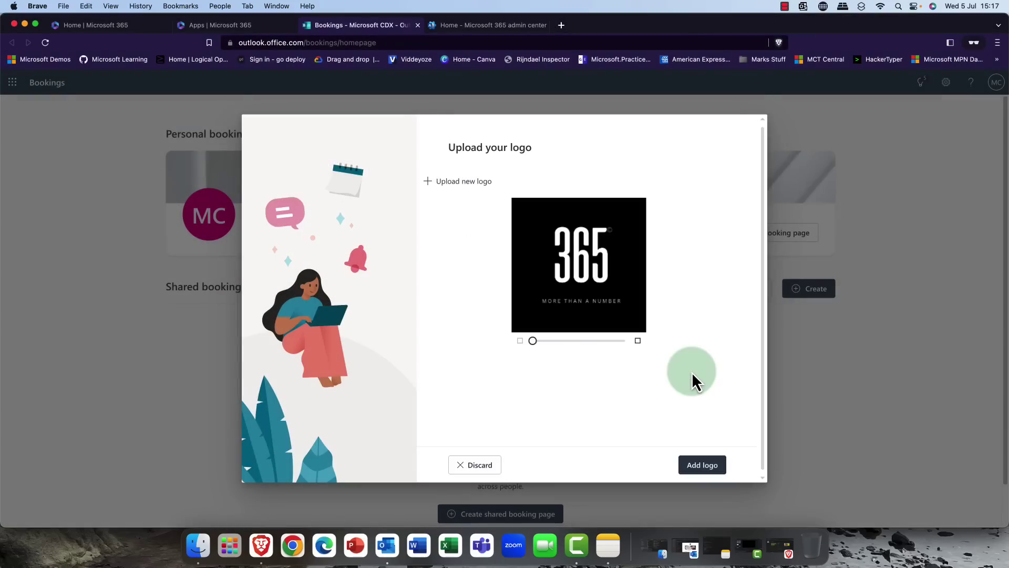
click(688, 465)
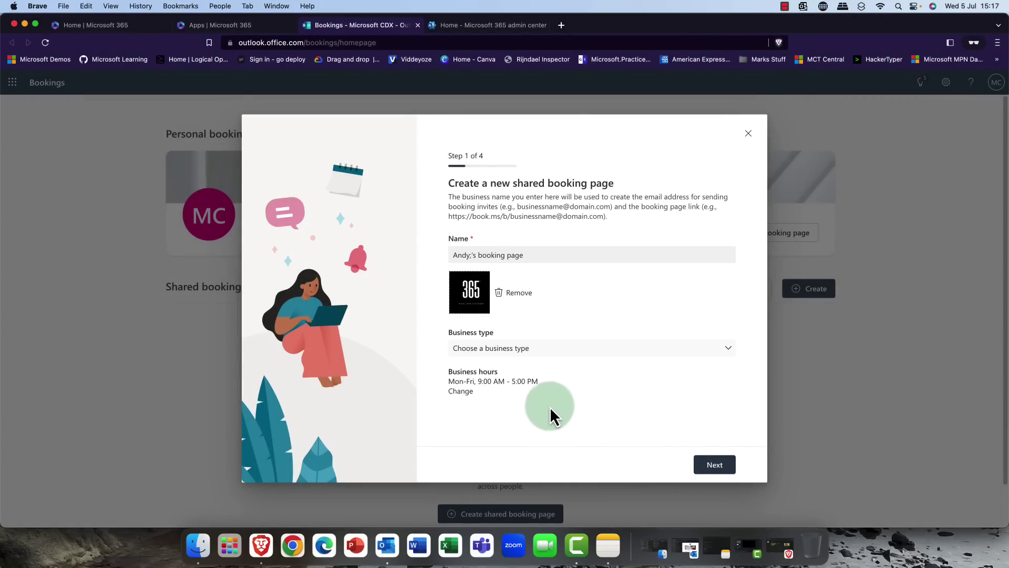
Set the business type to IT support, keep the default business hours and continue to the staff invitation.
click(562, 350)
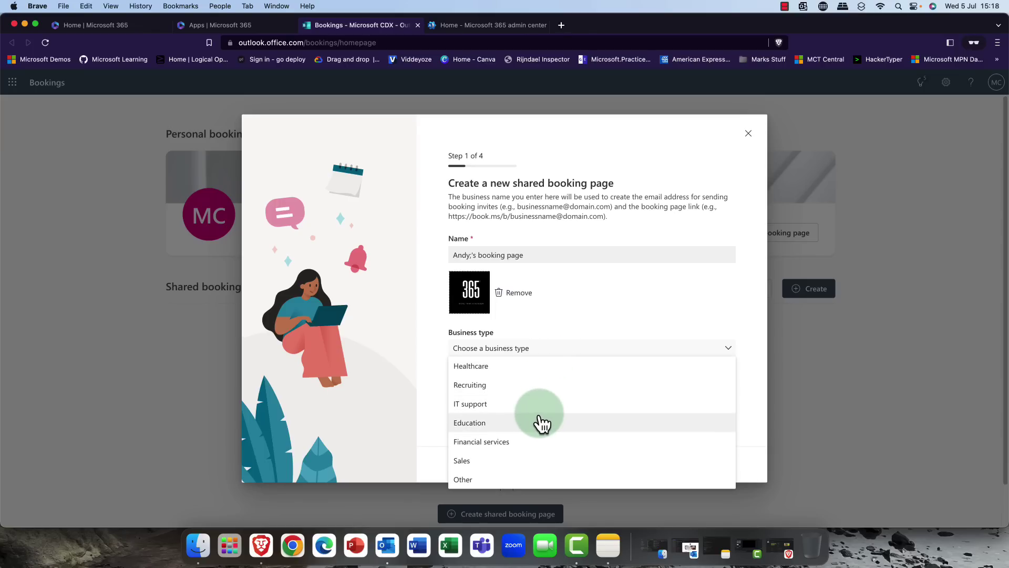
click(490, 403)
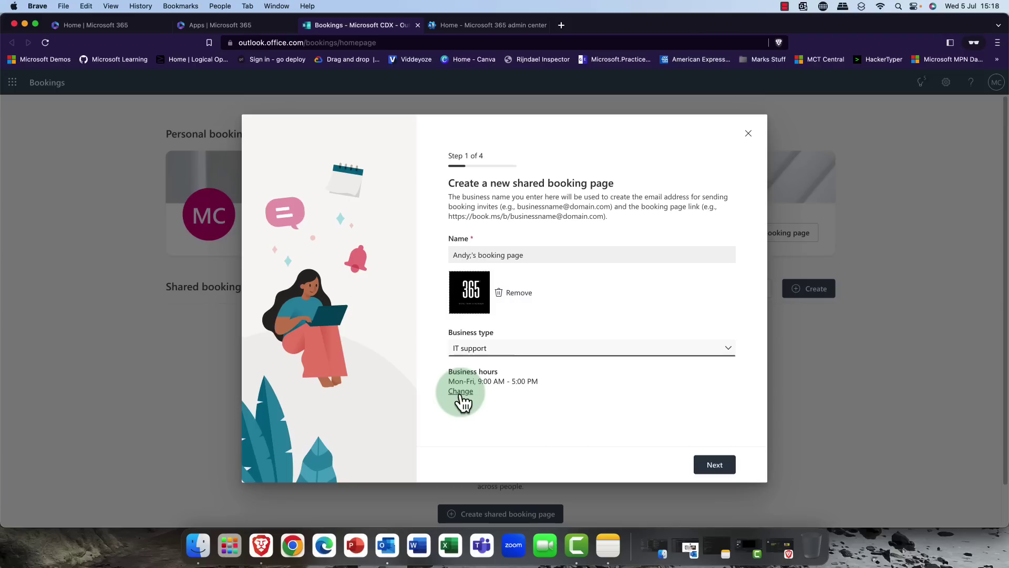
click(711, 468)
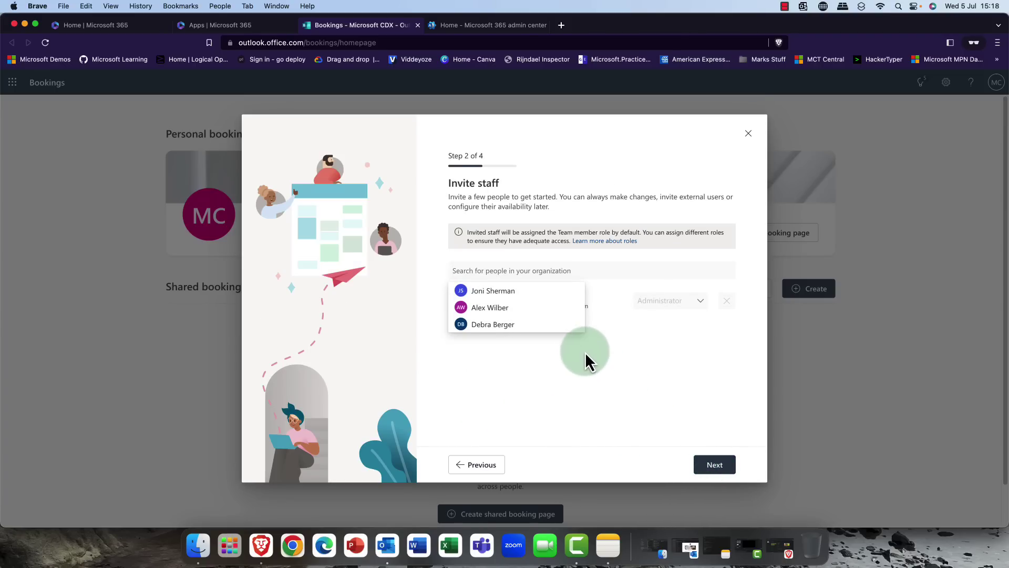
Invite two staff members to the booking page, one from the suggested people and one by searching the organization by name.
click(490, 311)
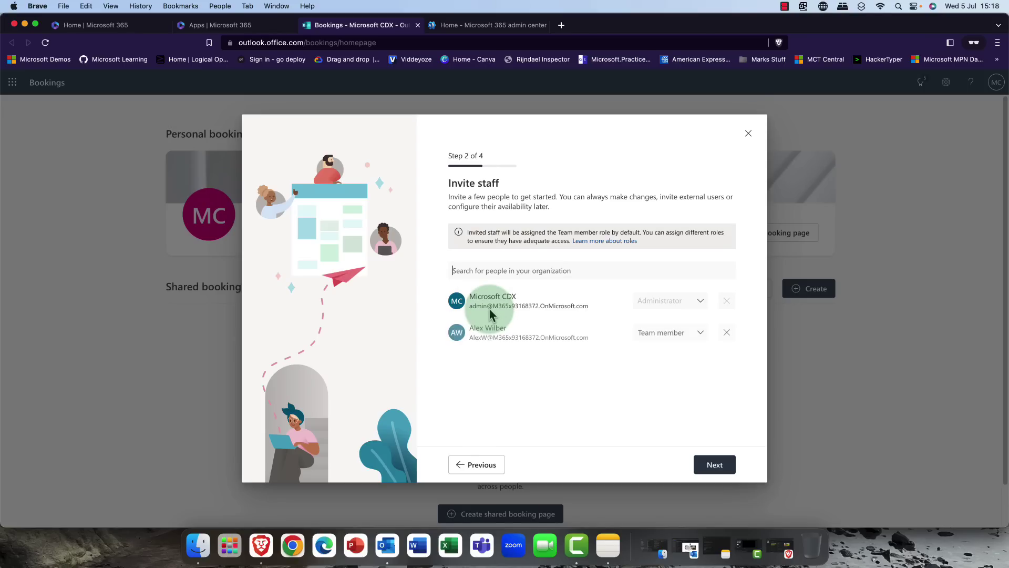
click(508, 270)
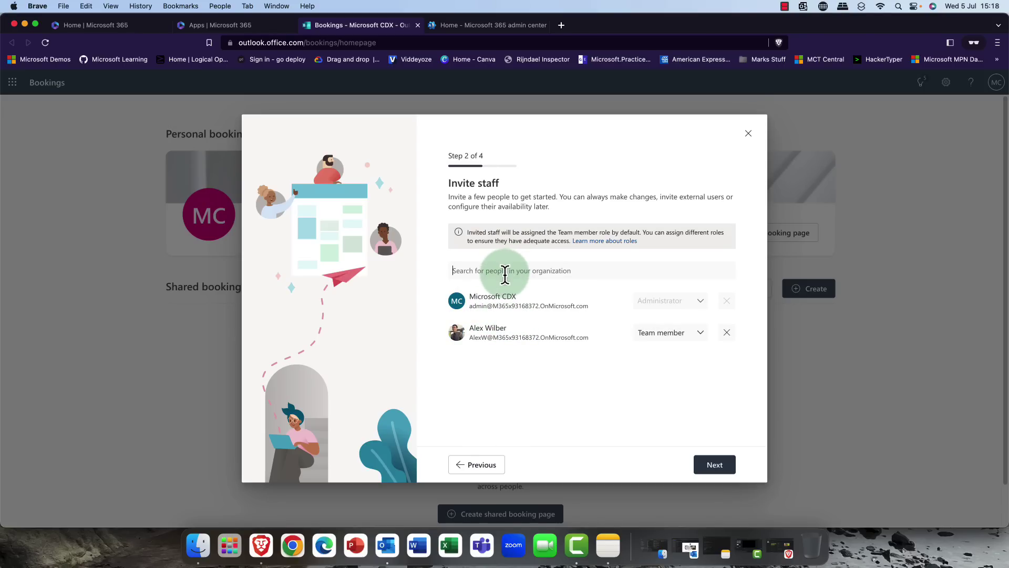
text(adele)
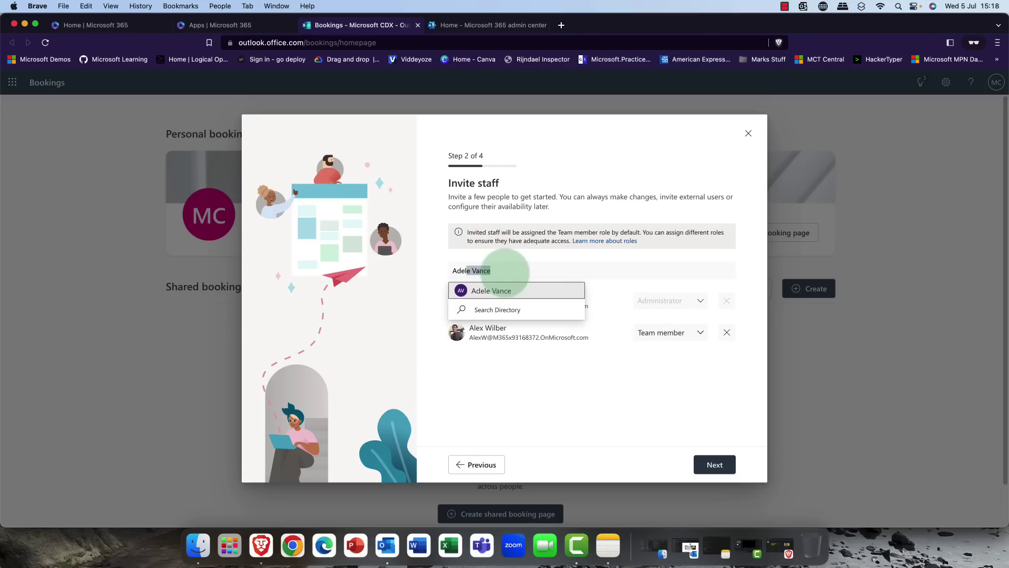
click(498, 293)
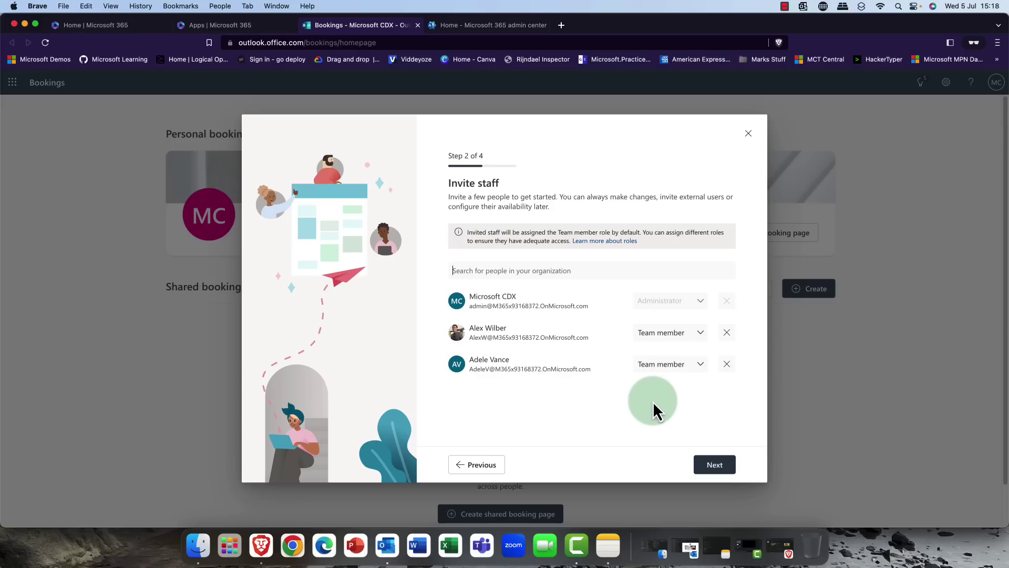
Assign the Scheduler role to both invited staff members and continue to the service setup.
click(703, 339)
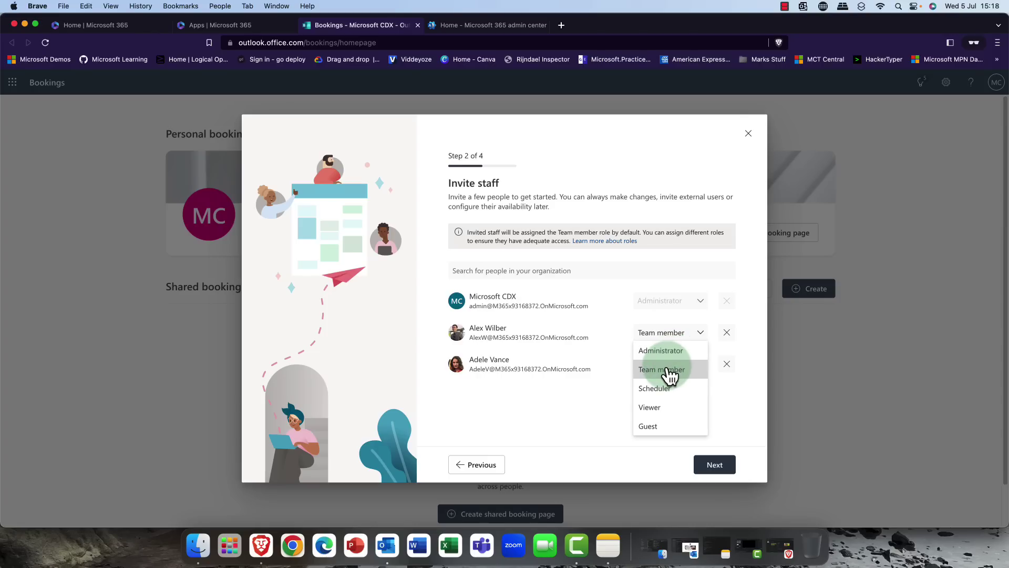
click(665, 392)
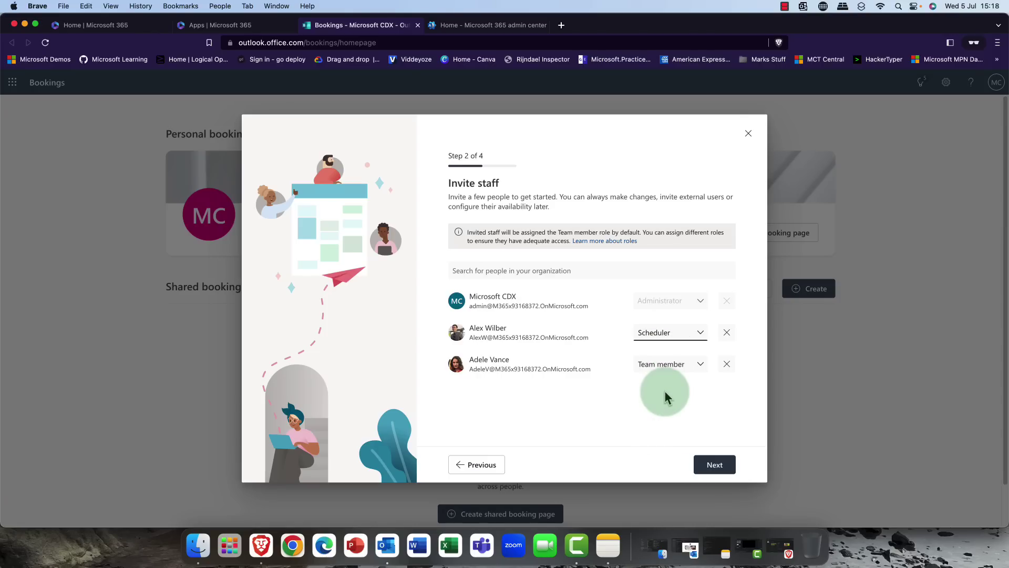
click(701, 364)
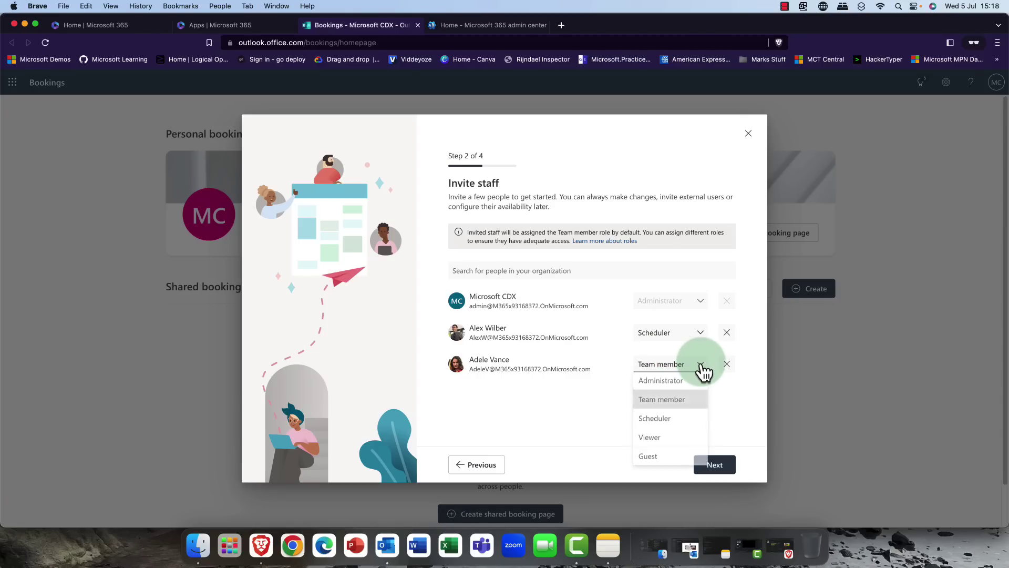
click(665, 420)
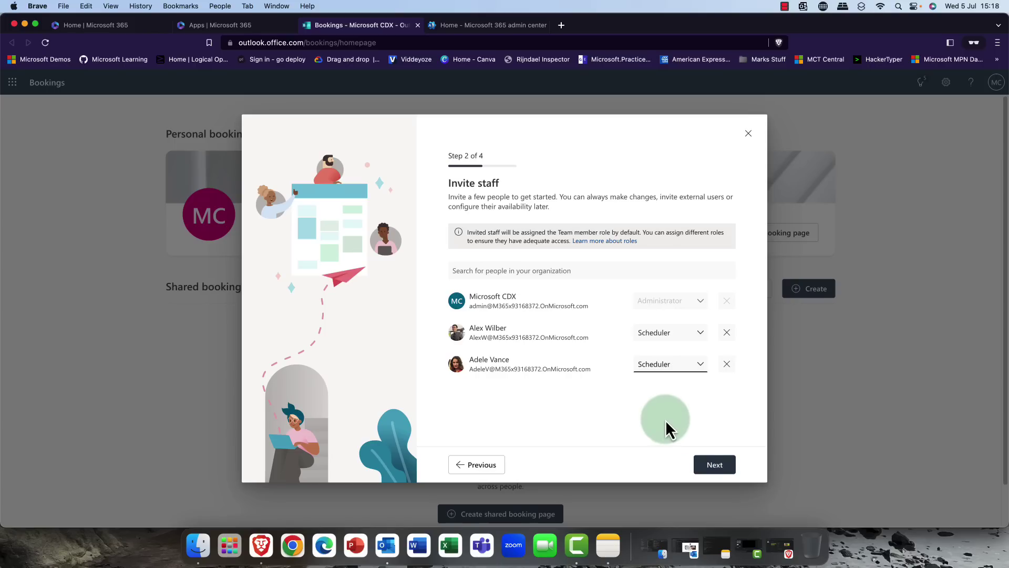
click(722, 473)
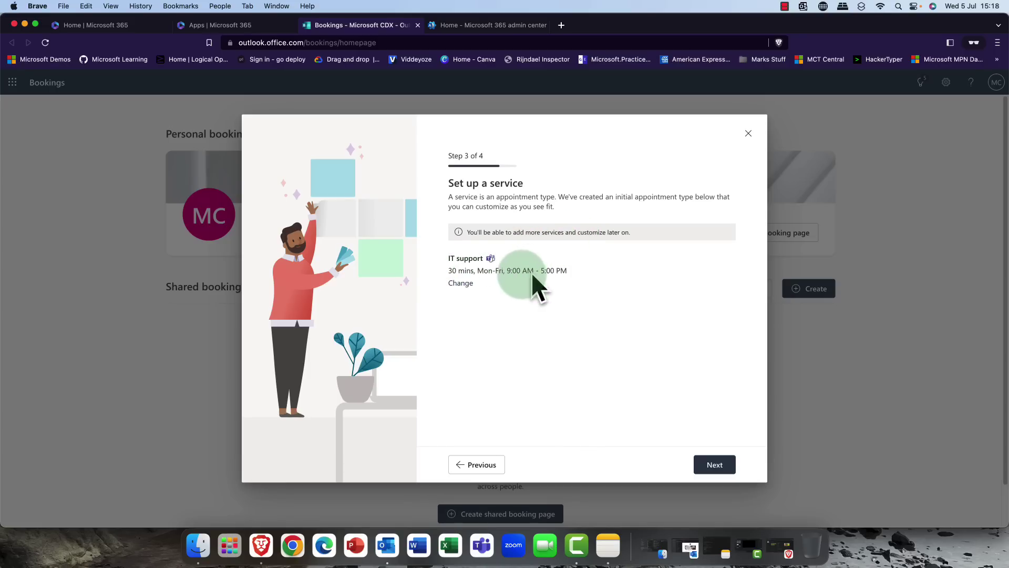
Set the IT support service's duration to 2 hr, update the service and continue to the booking permissions.
click(465, 284)
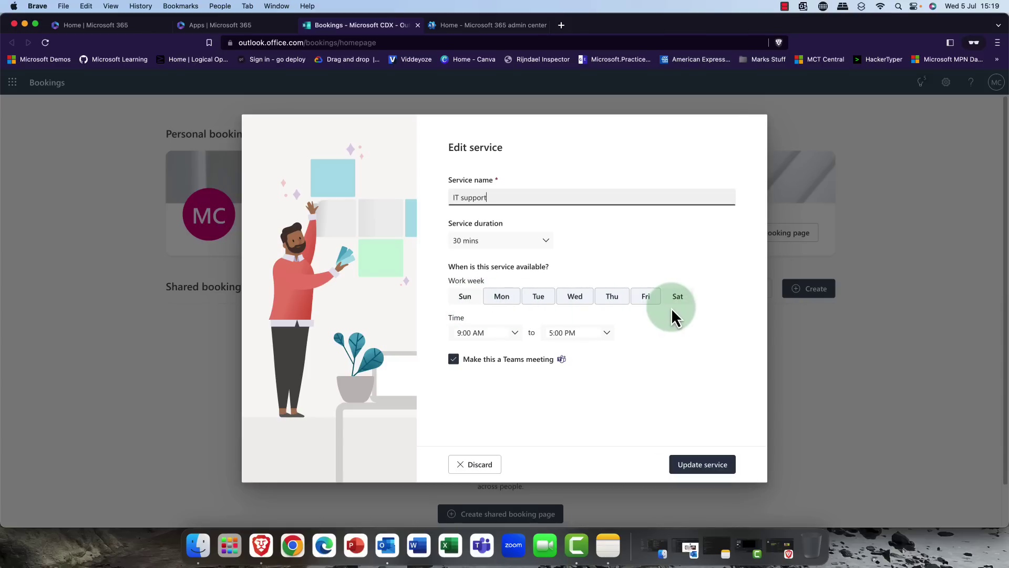
click(544, 243)
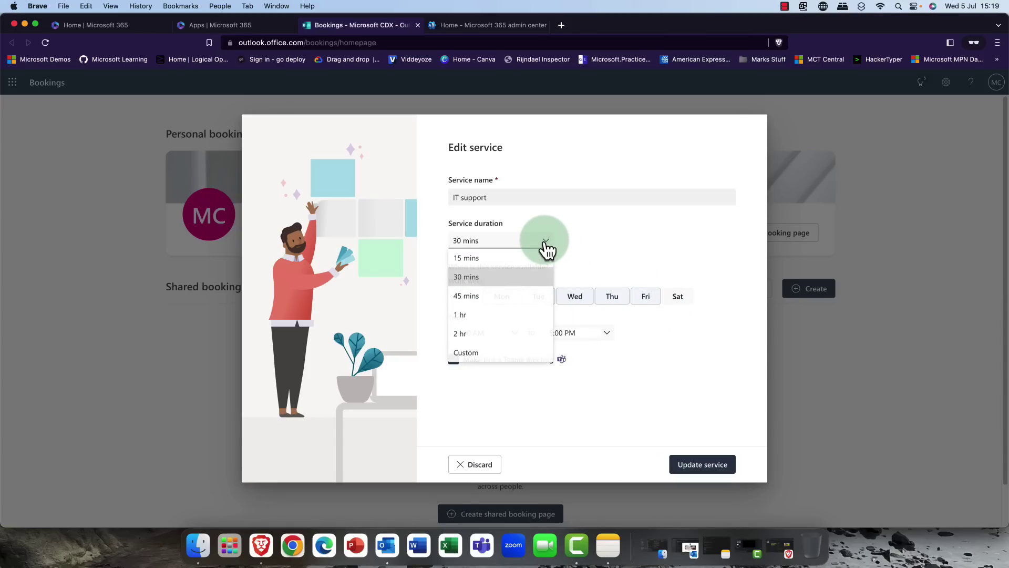
click(482, 336)
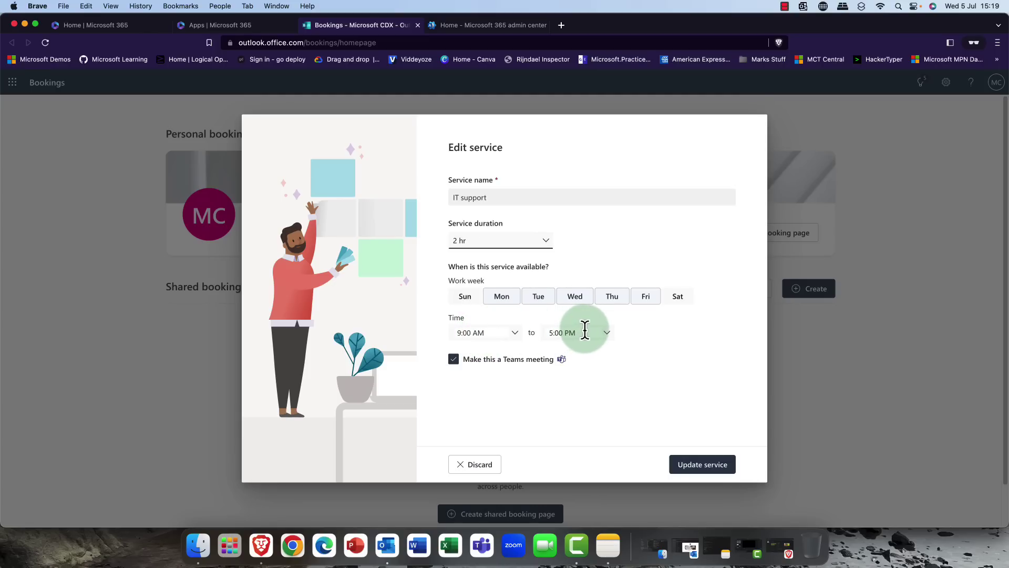
click(702, 470)
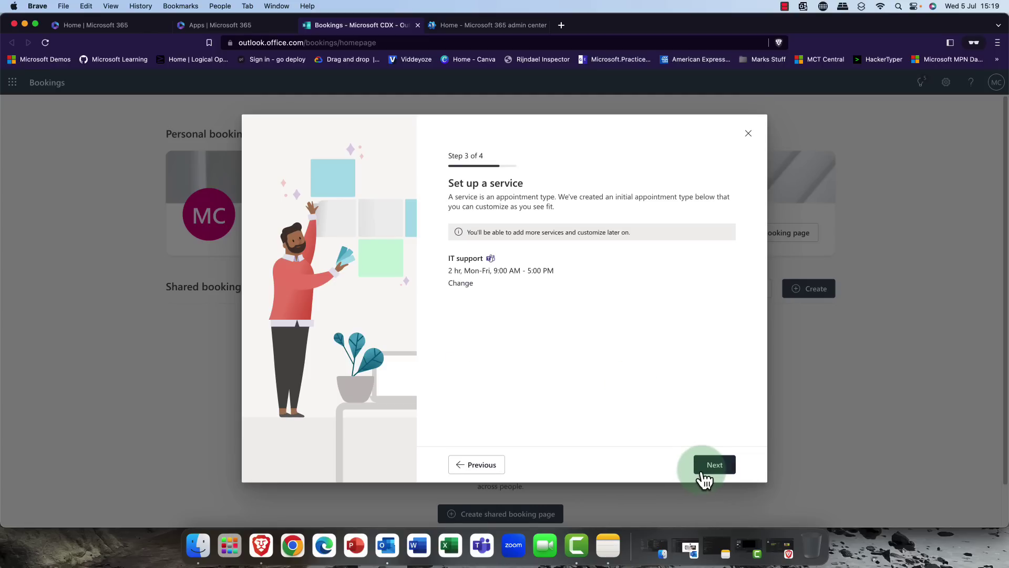
click(728, 466)
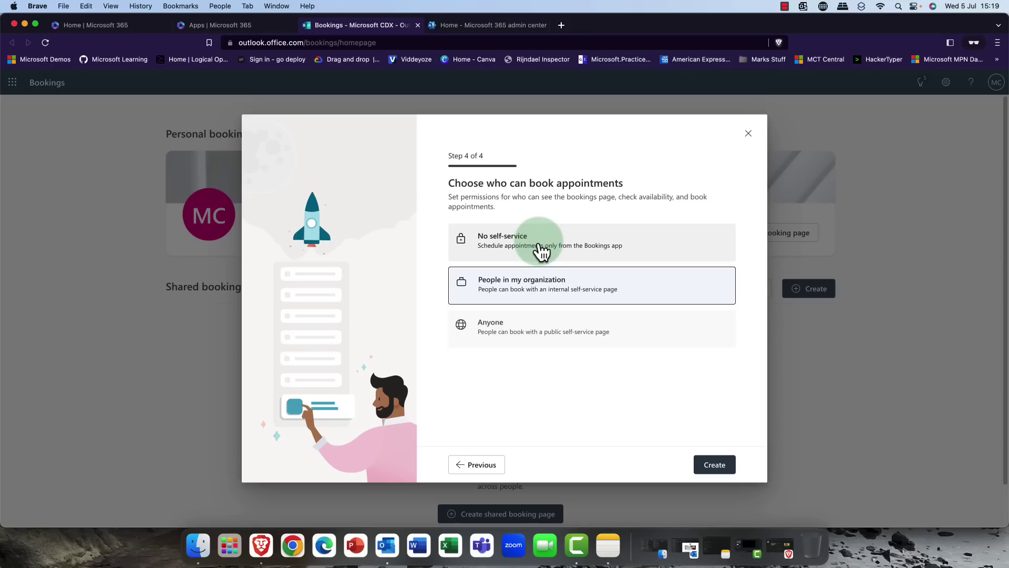
Allow Anyone to book appointments, create the booking page, and open its calendar with the introductory tip dismissed.
click(508, 335)
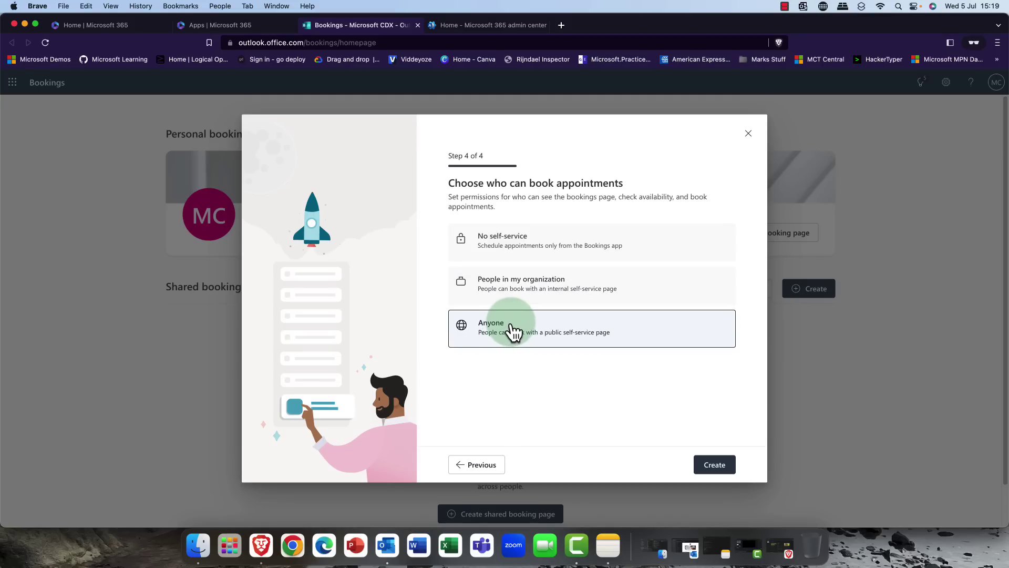
click(714, 466)
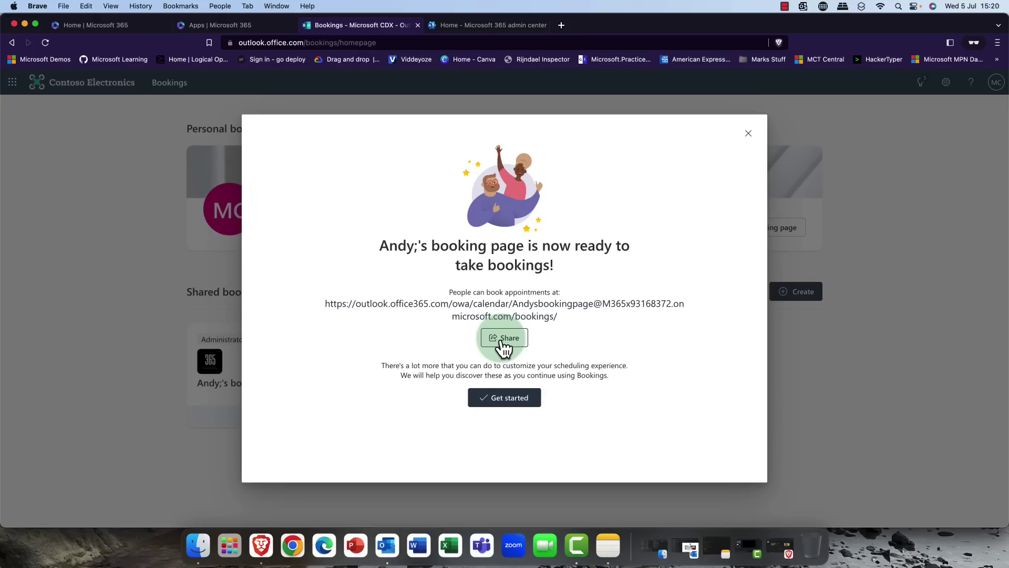
click(505, 398)
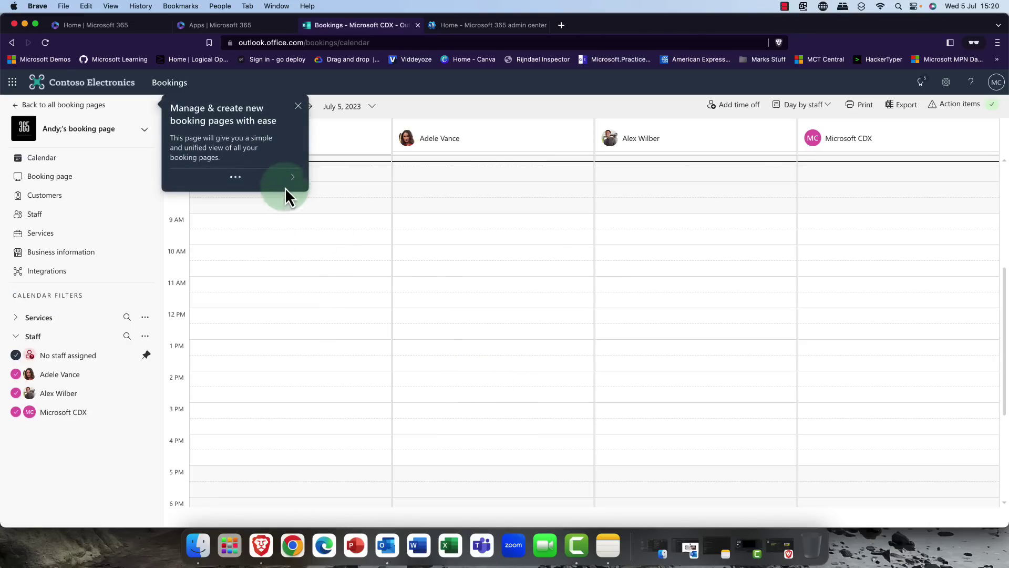
click(298, 106)
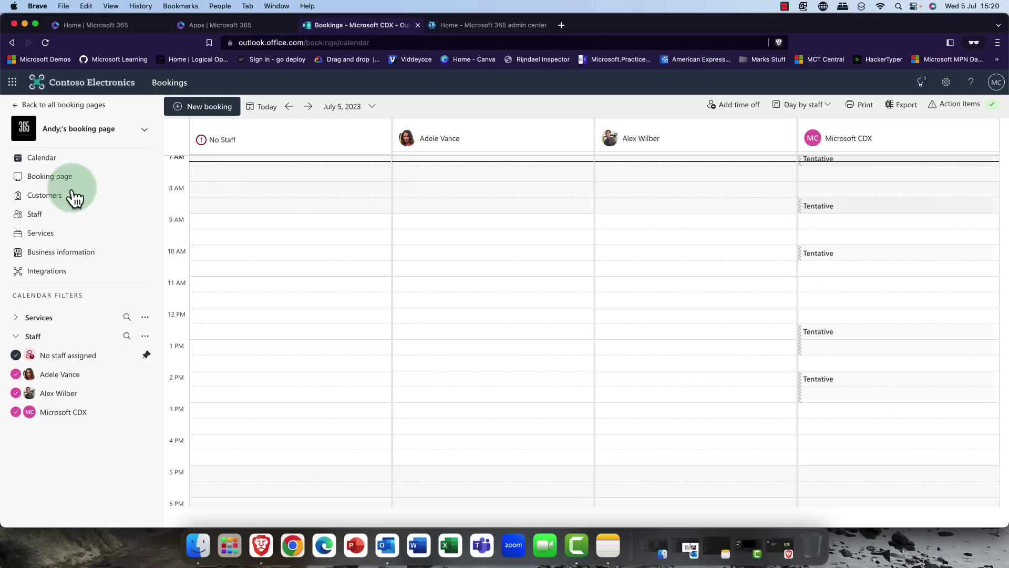
Add a new customer to the booking page with first name, last name and e-mail address, and save the customer.
click(46, 198)
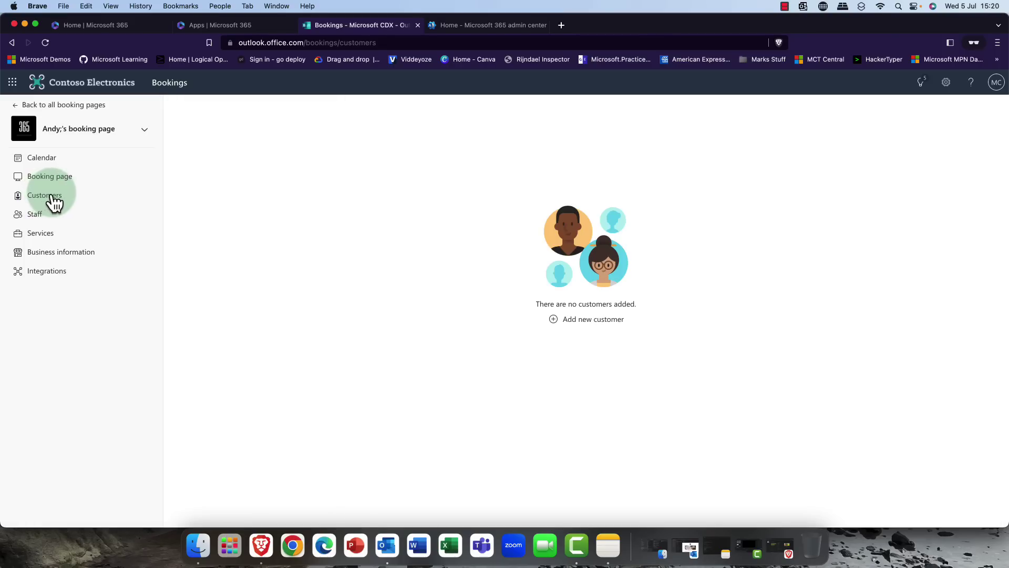
click(569, 319)
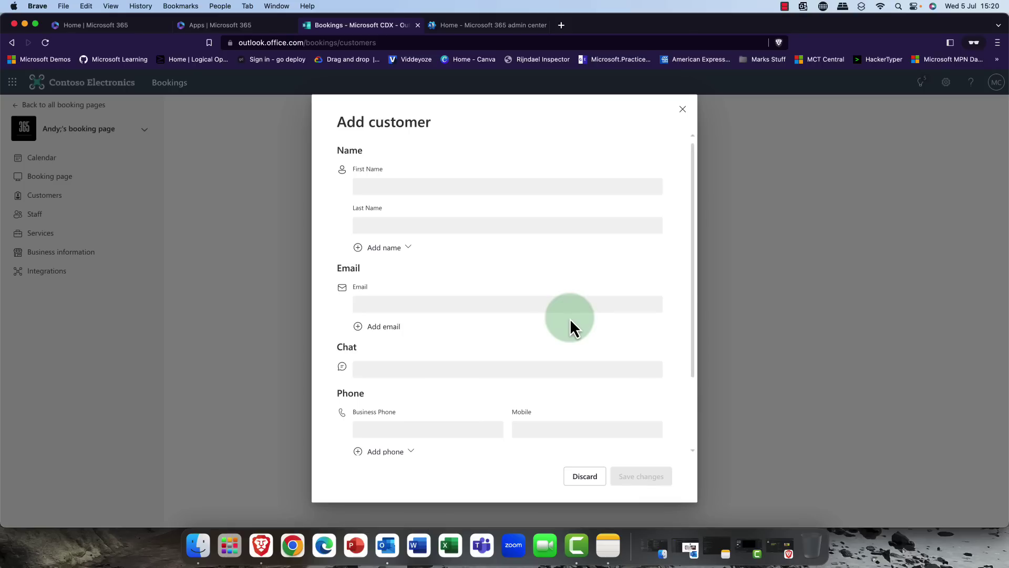
click(392, 187)
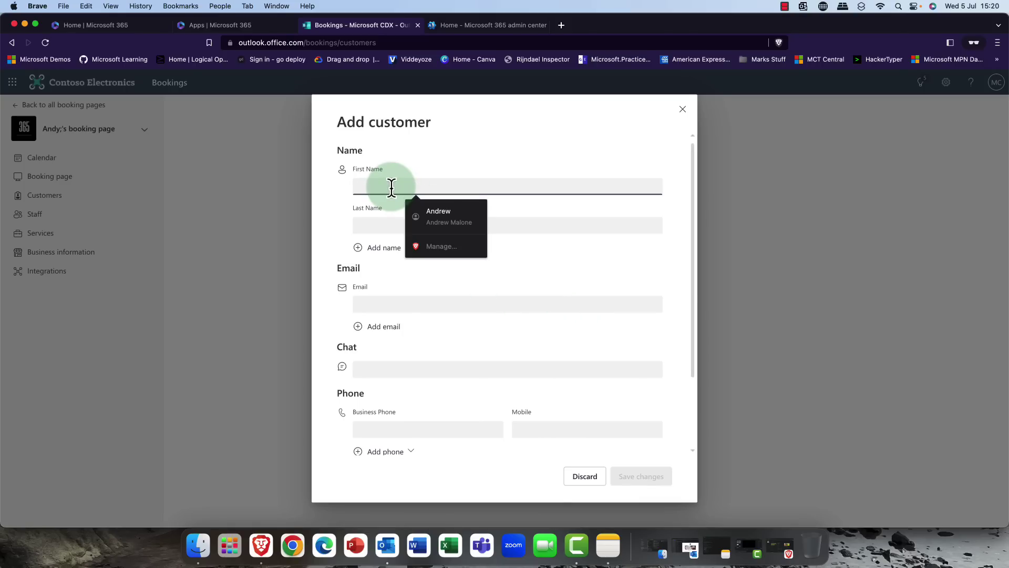
text(J)
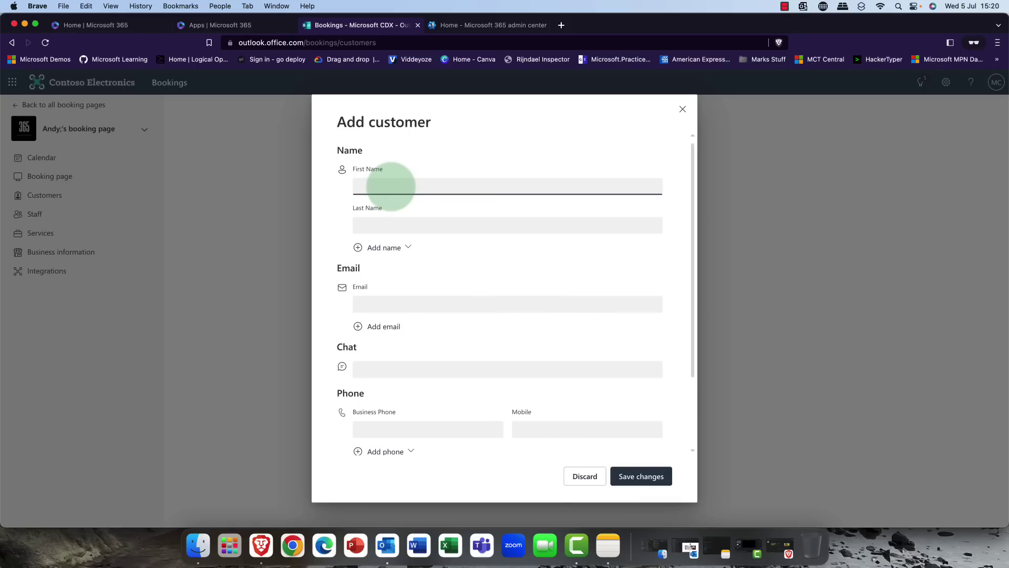
text(ean Luc)
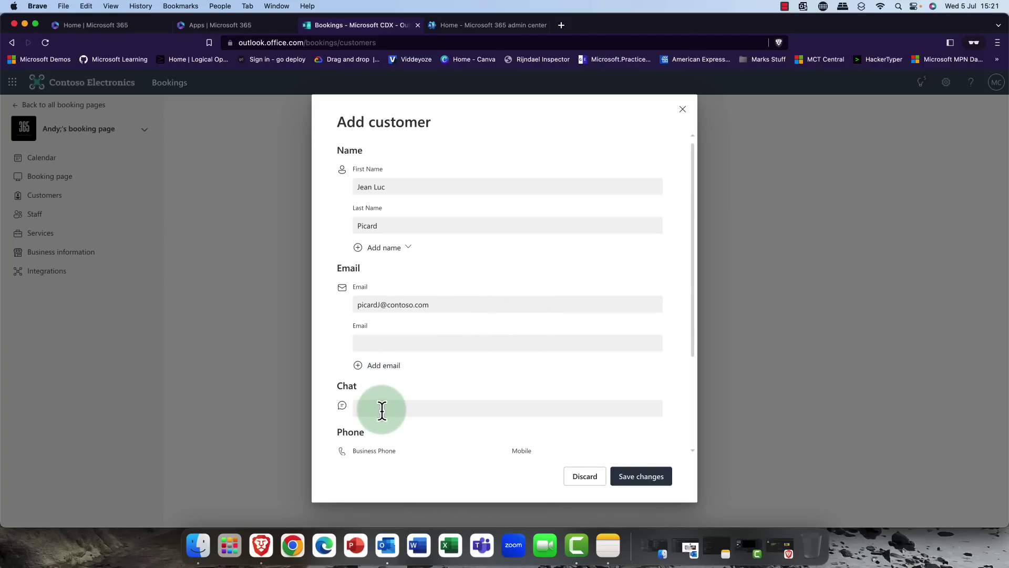
scroll(382, 410, down, 3)
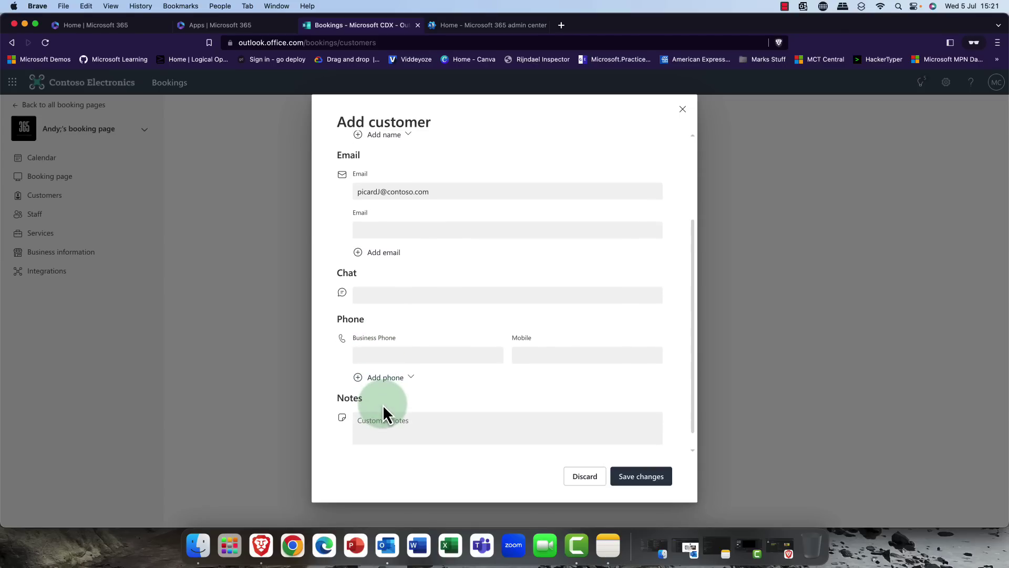
scroll(380, 391, down, 1)
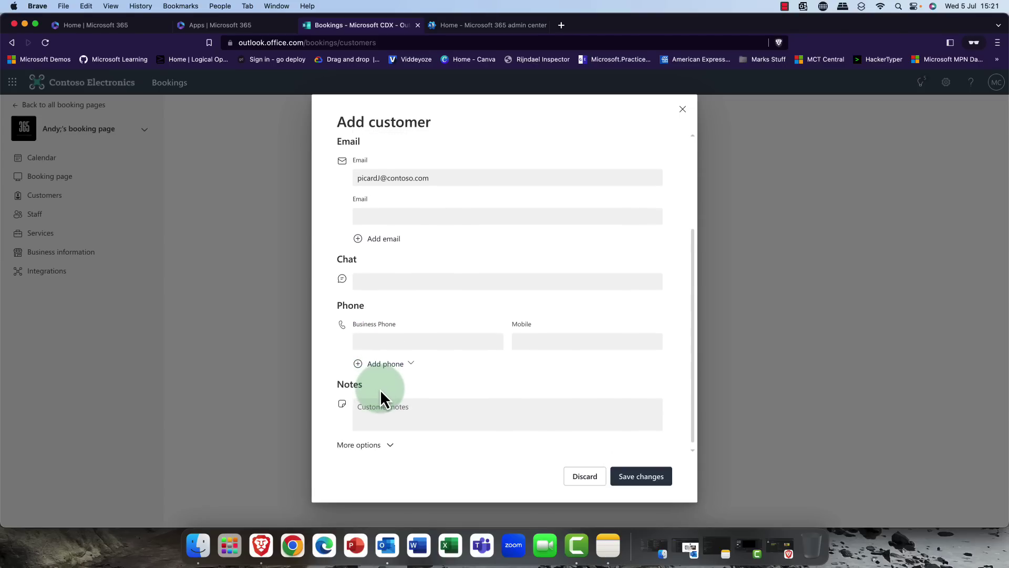
scroll(381, 390, up, 5)
click(644, 478)
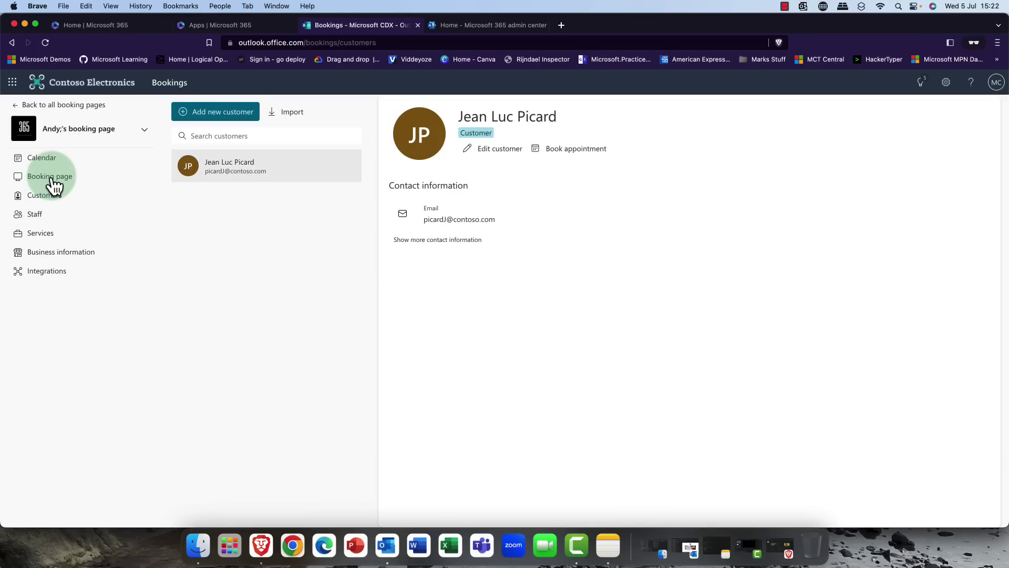
Review the IT support service's details and the booking page's availability options, keeping Available to anyone selected.
click(48, 239)
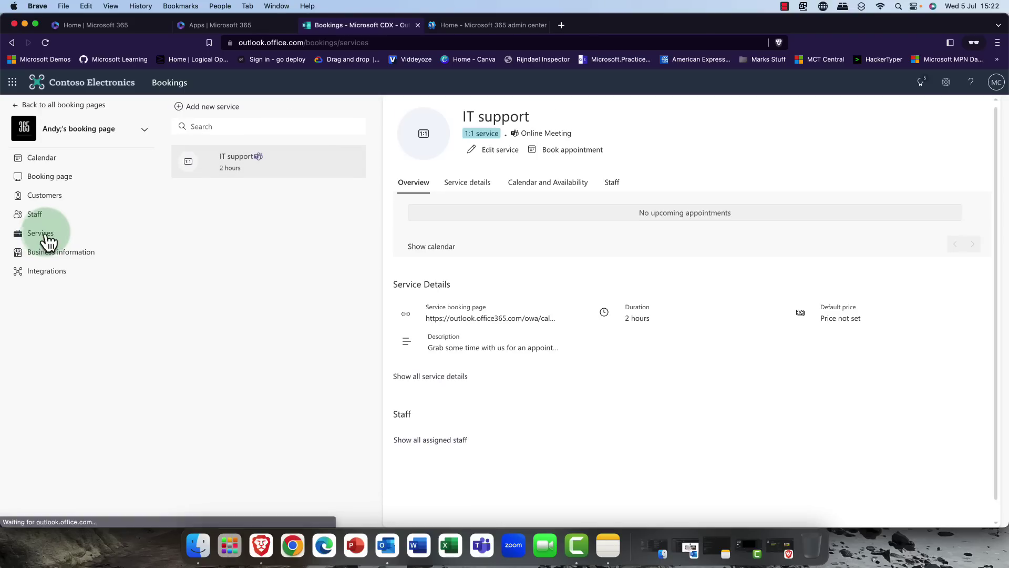
click(265, 172)
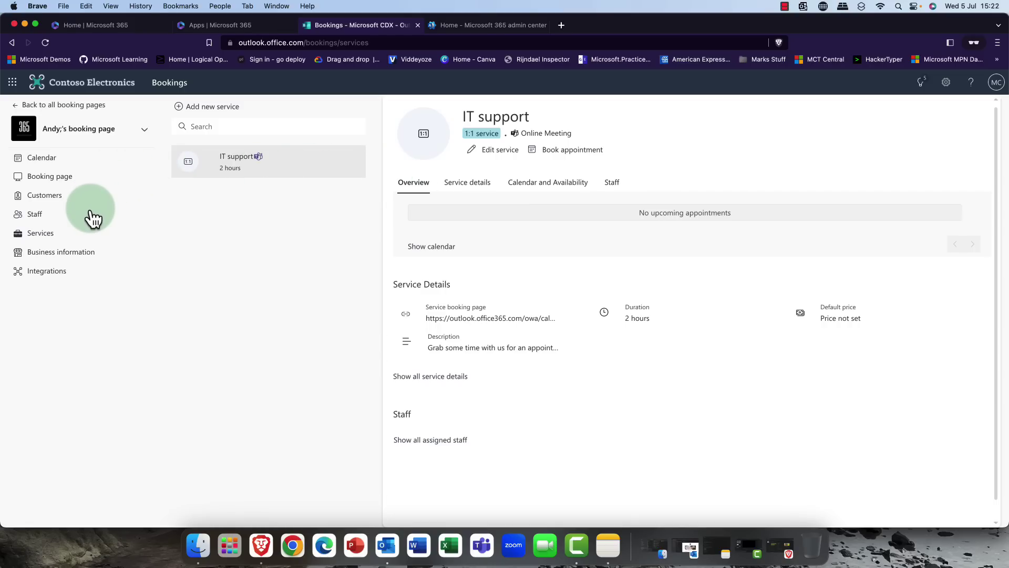
click(46, 182)
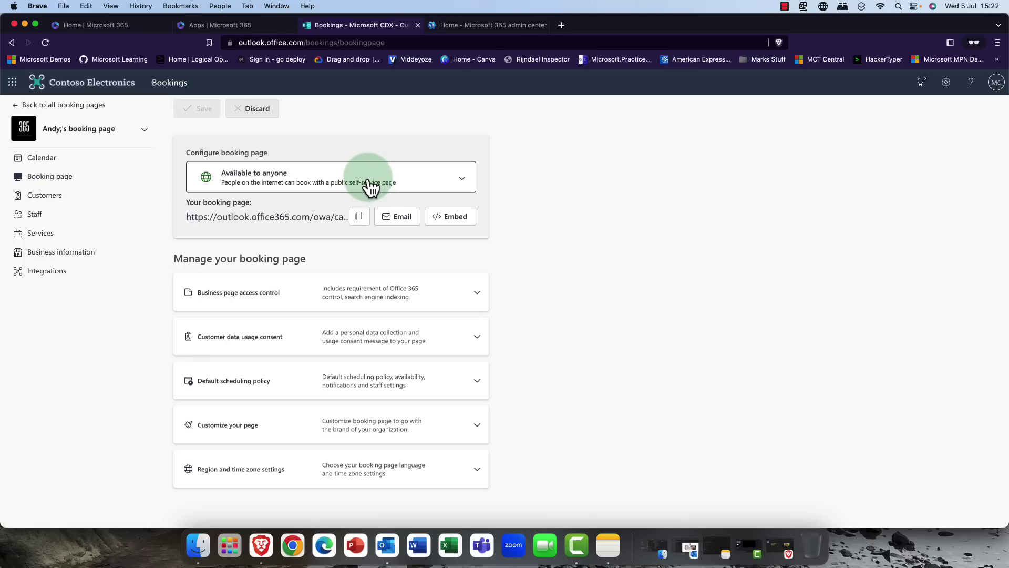
click(459, 185)
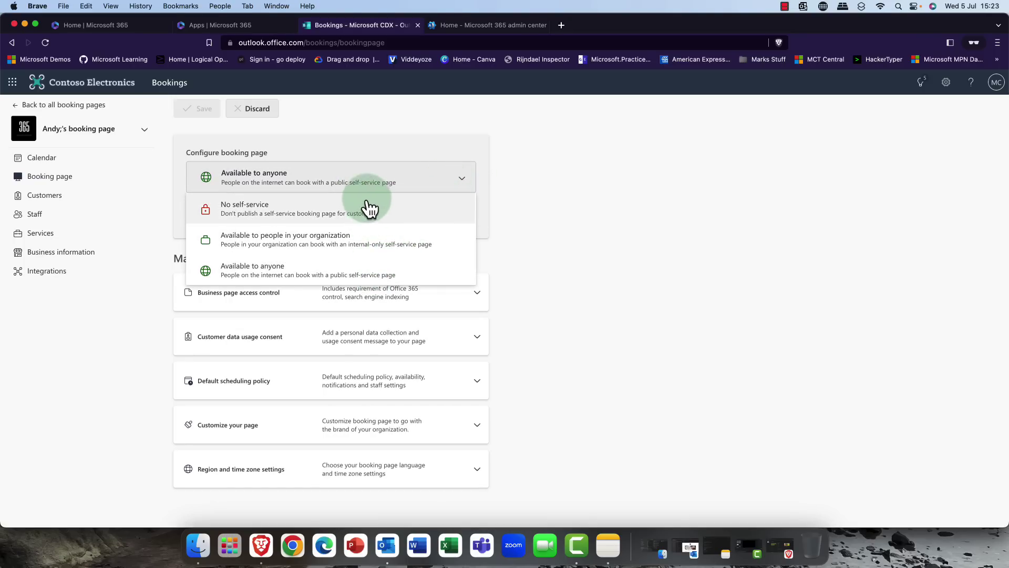
click(338, 273)
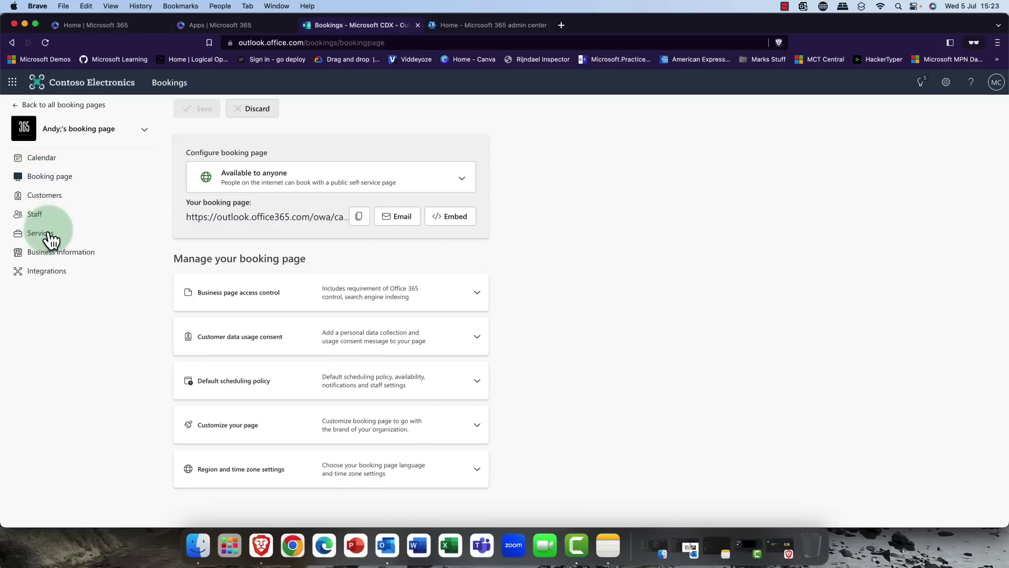
Start a new IT support booking from the calendar for 7/5/2023 and set its start time to 11:00 AM.
click(42, 163)
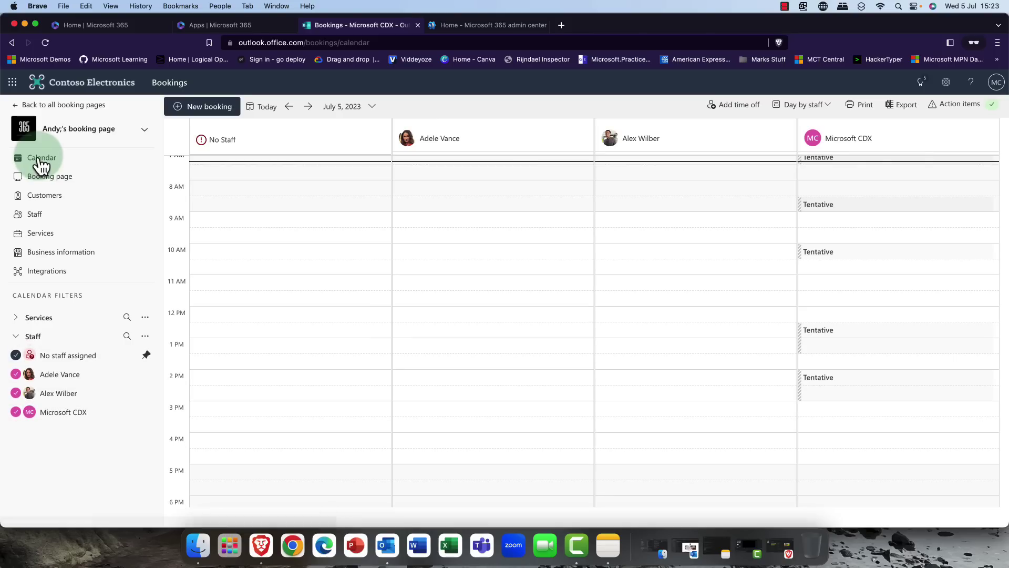
click(298, 200)
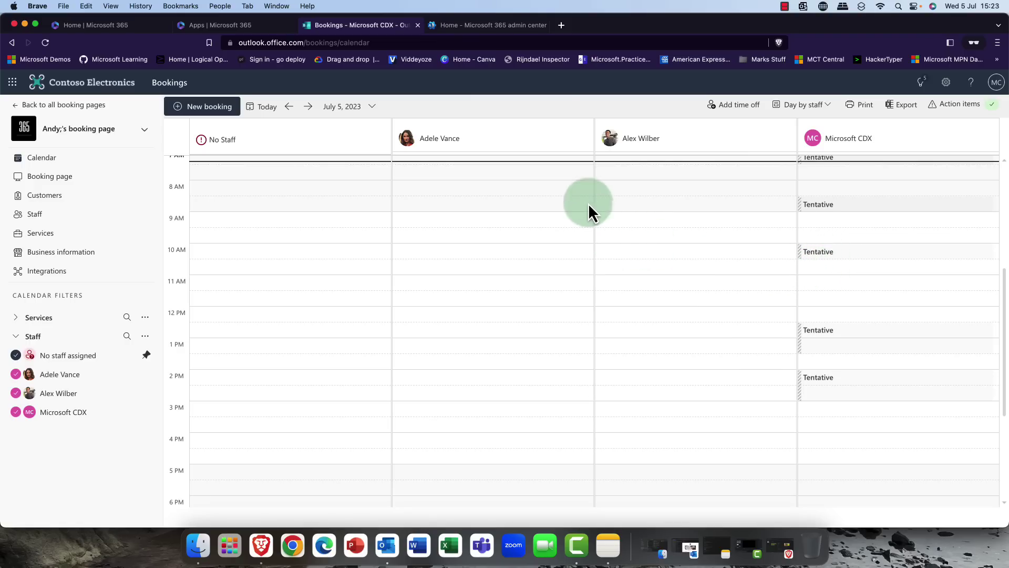
click(211, 106)
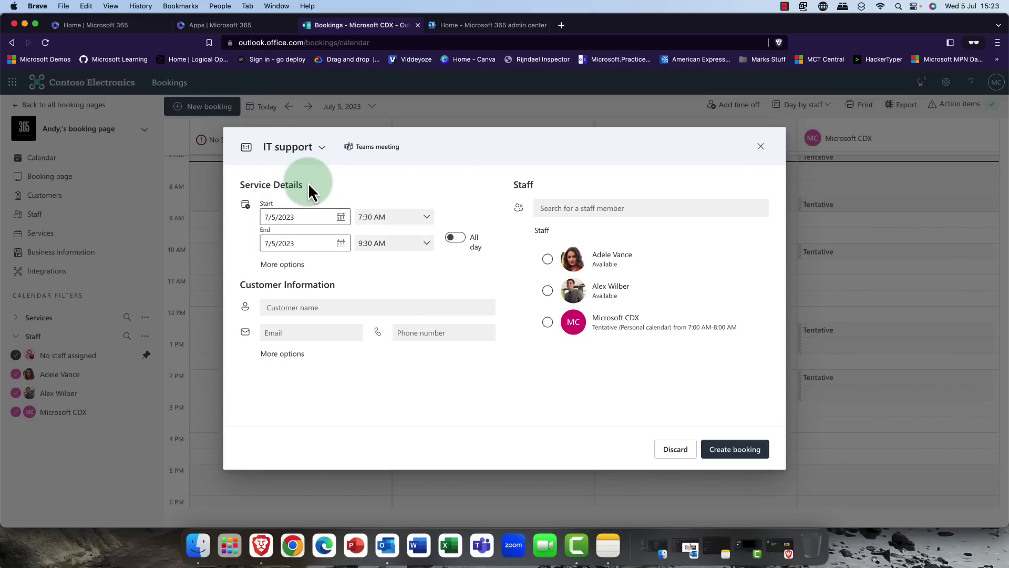
click(425, 224)
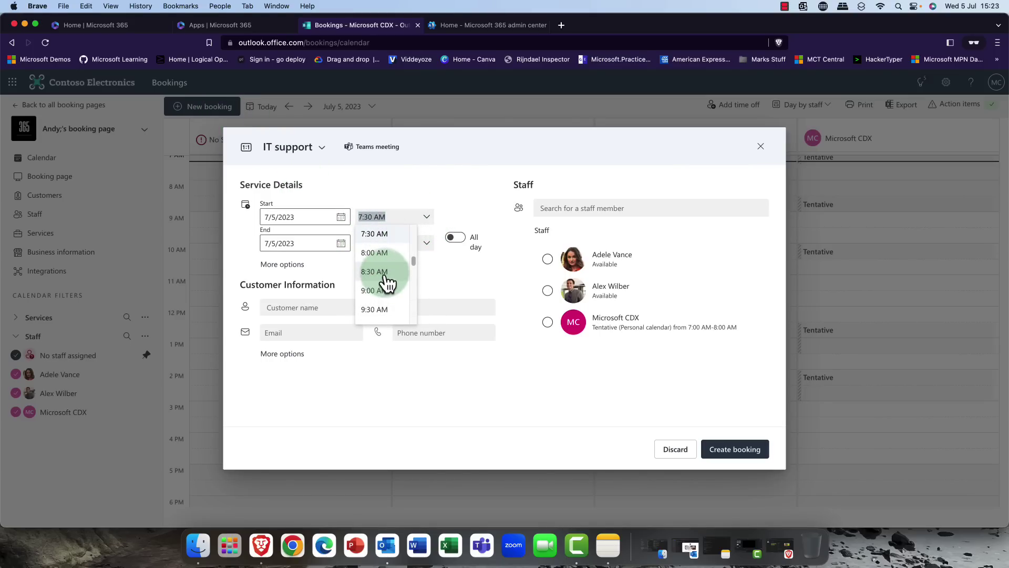
scroll(388, 282, down, 4)
click(384, 262)
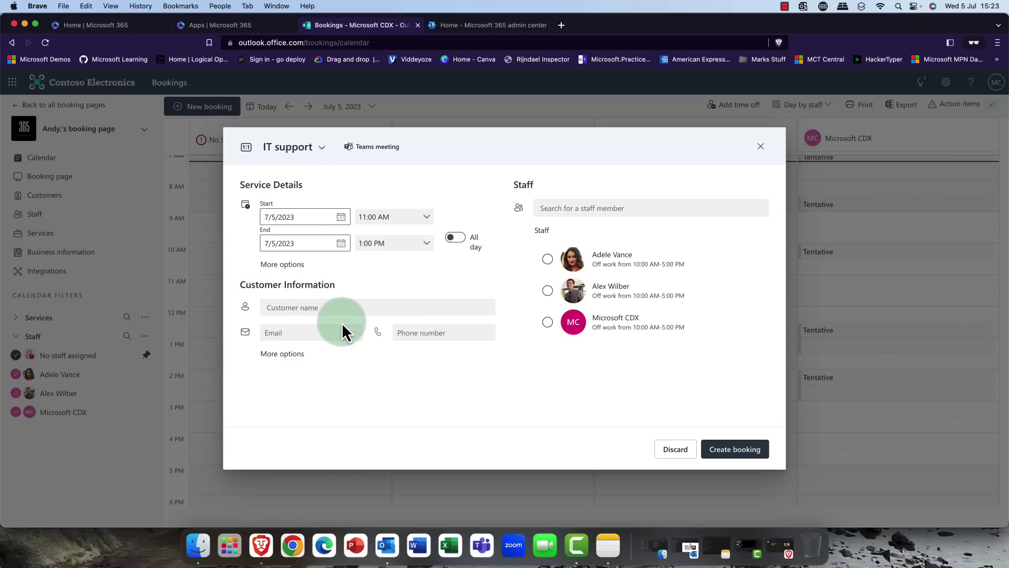
Add the saved customer to the booking, assign the second listed staff member, and create the booking.
click(353, 307)
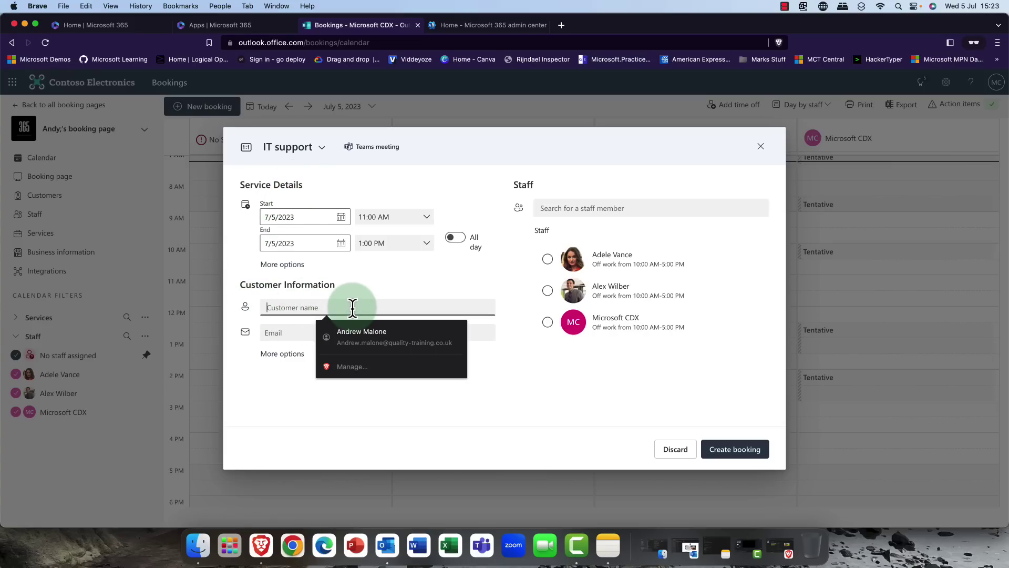
text(jean)
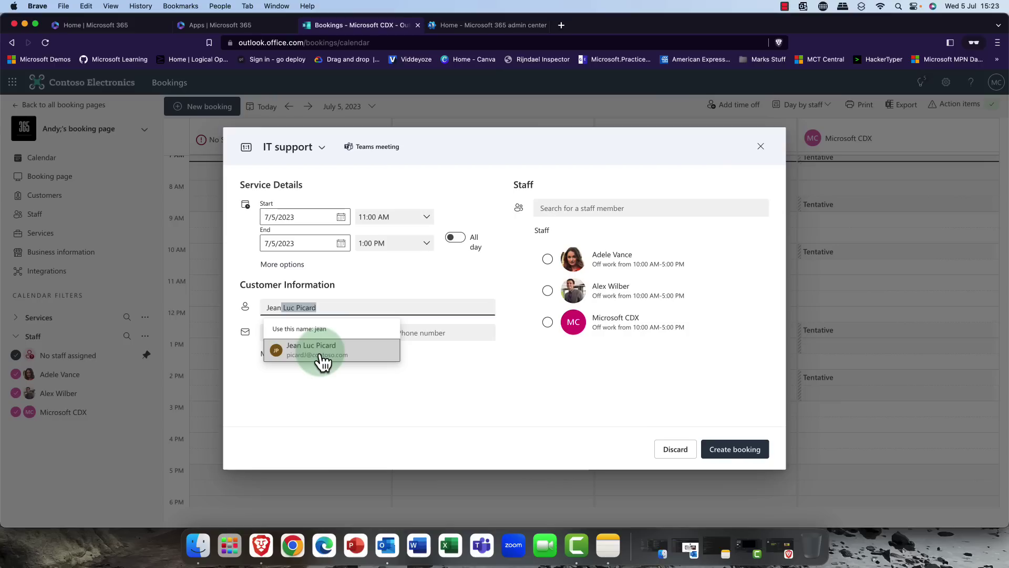
click(322, 357)
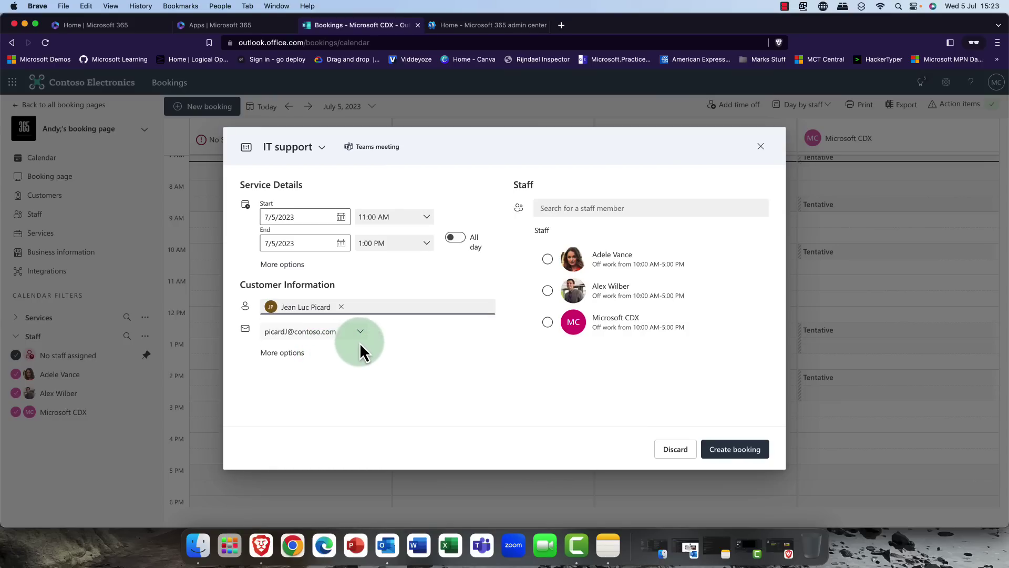
click(618, 302)
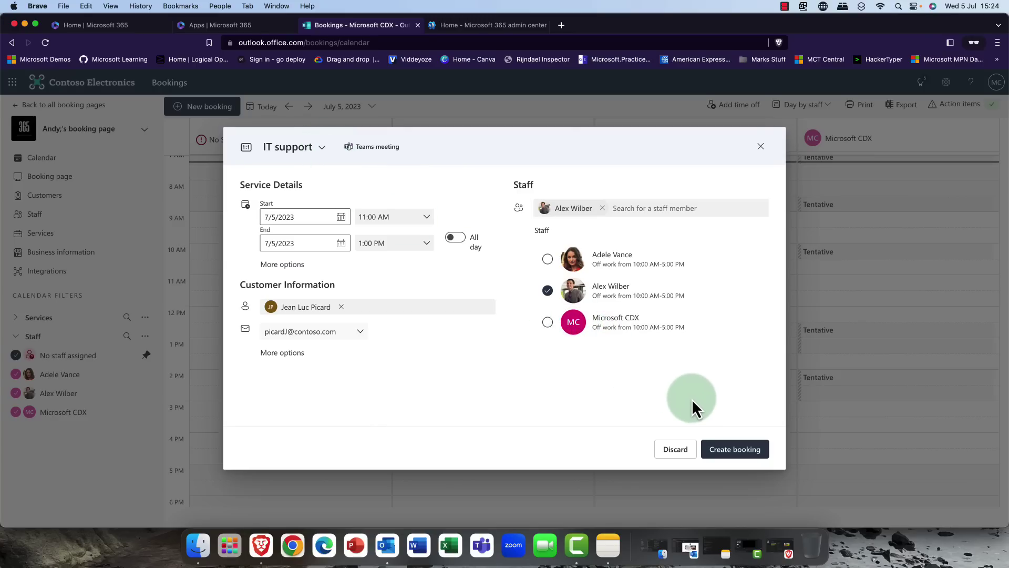
click(735, 451)
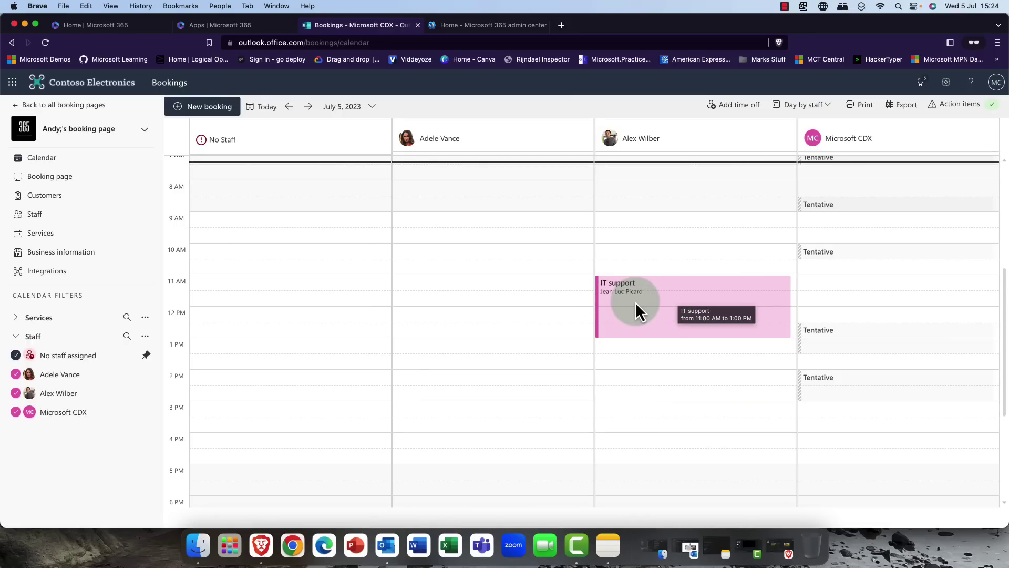
click(650, 141)
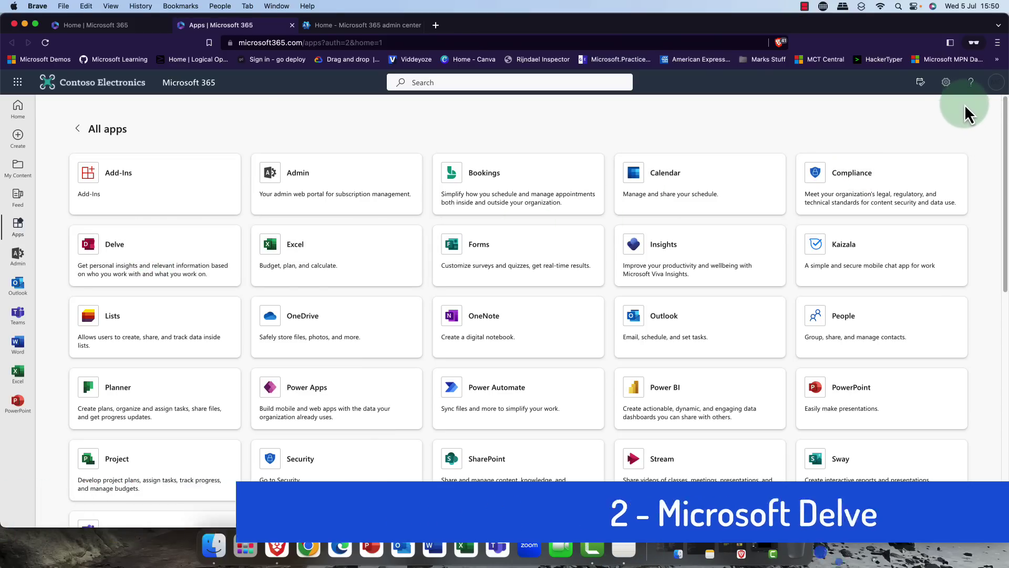
Open the signed-in account's Microsoft 365 profile in Delve and add the Employee Engagement Plan document modified Mar 10 to favorites.
click(994, 84)
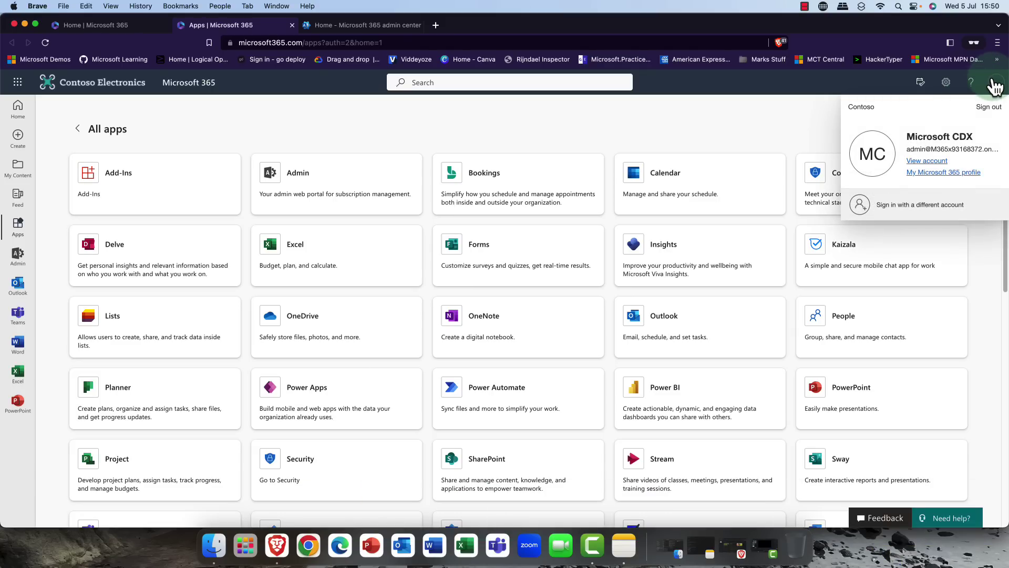
click(957, 174)
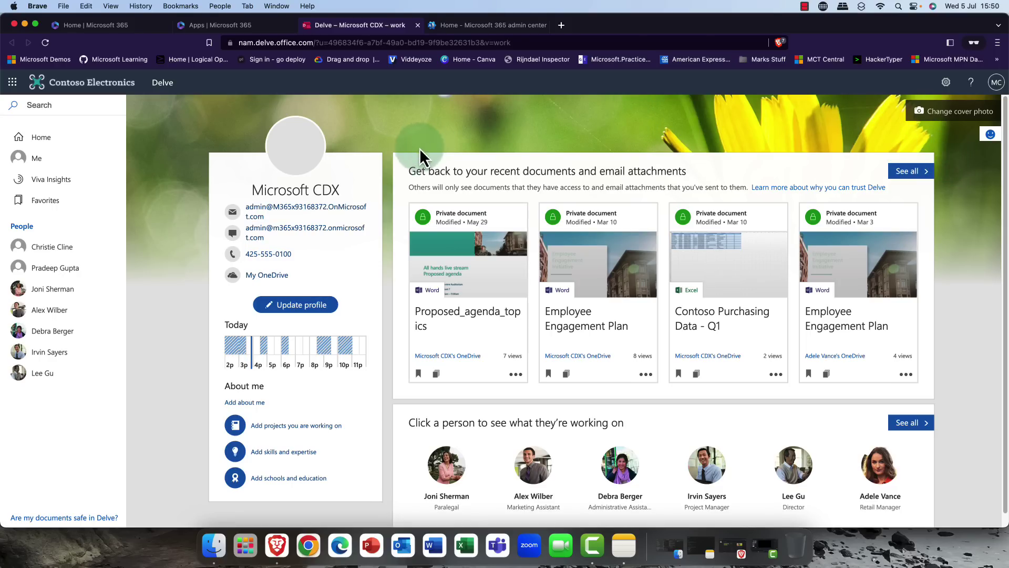
click(419, 373)
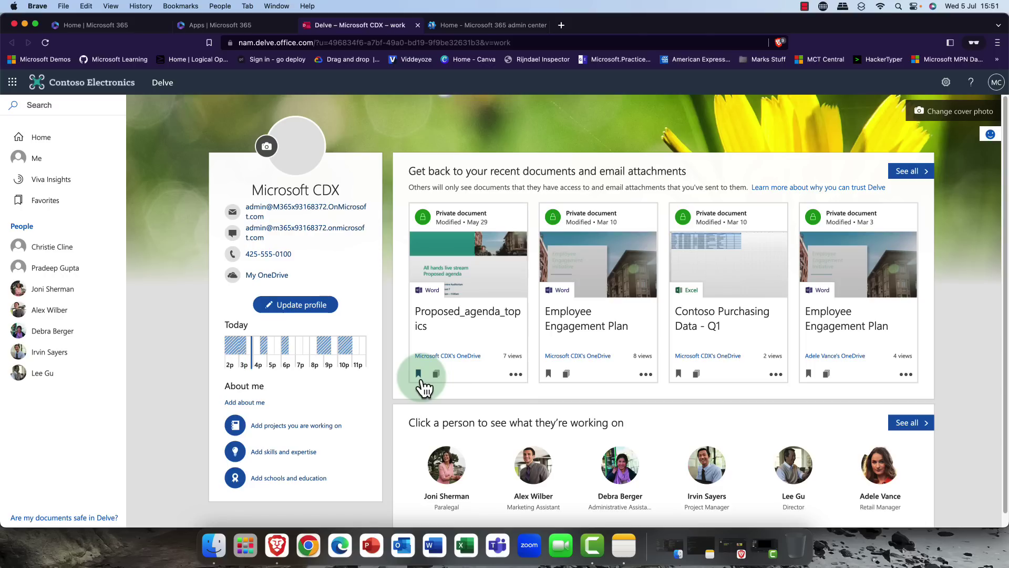
click(550, 374)
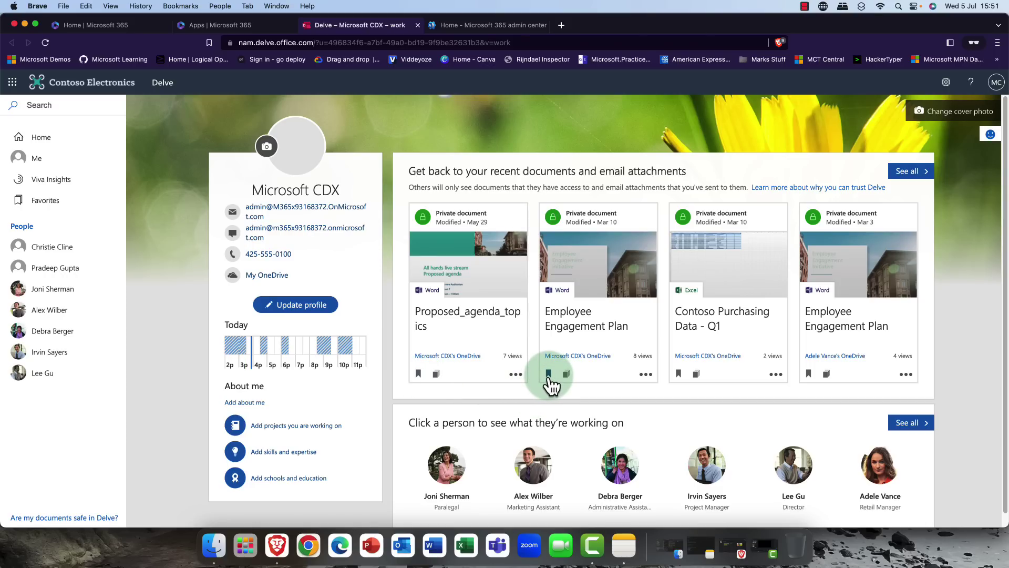
click(548, 375)
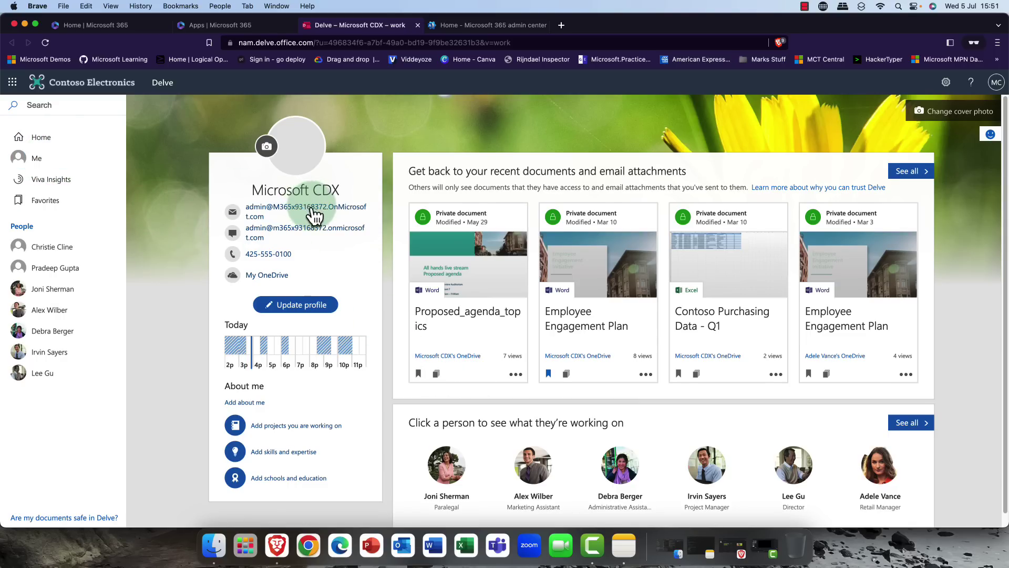
Examine the account's own Delve page and the recent documents on the administrative assistant's and marketing assistant's pages.
scroll(309, 216, down, 1)
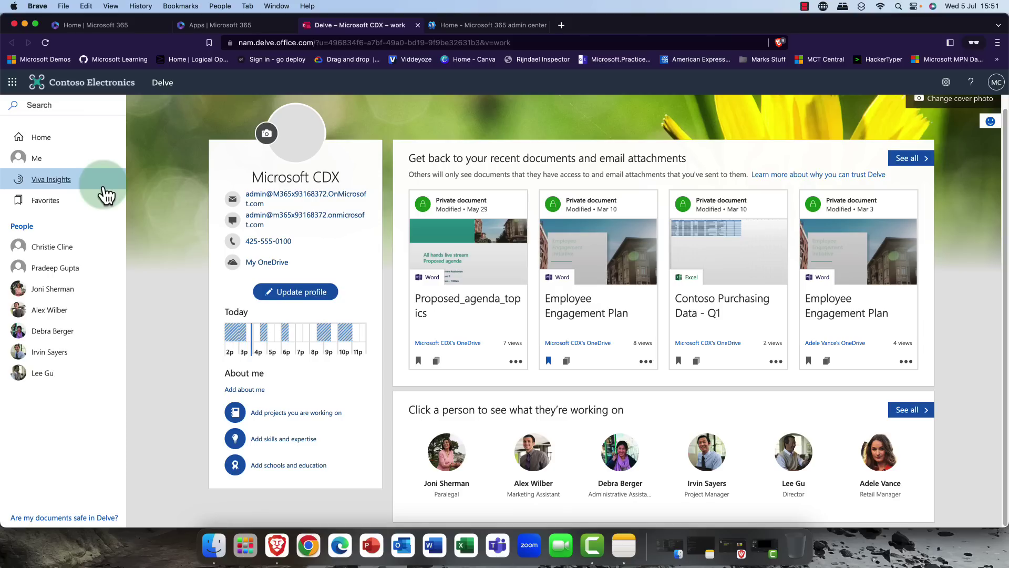
click(39, 166)
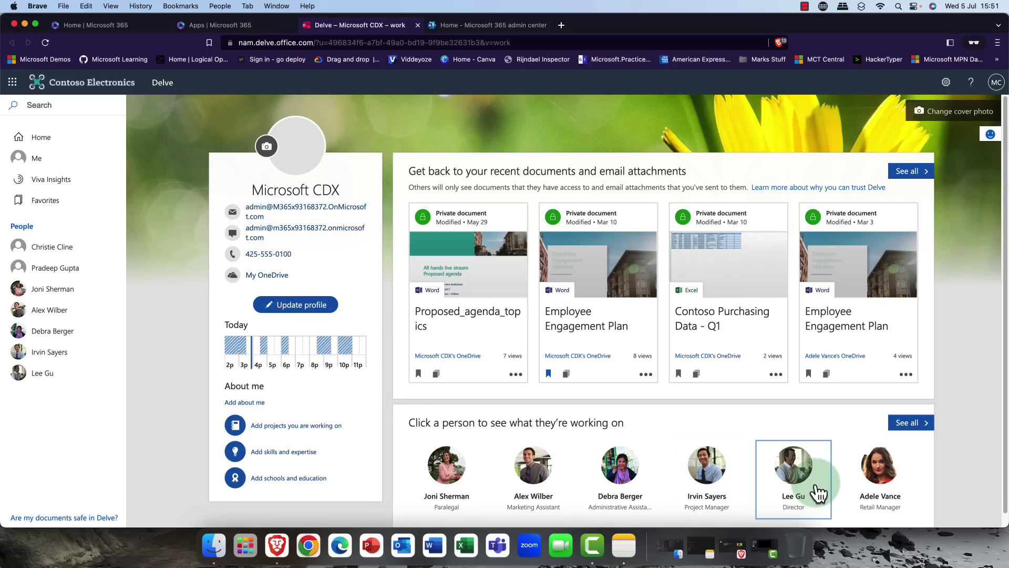
scroll(796, 476, down, 1)
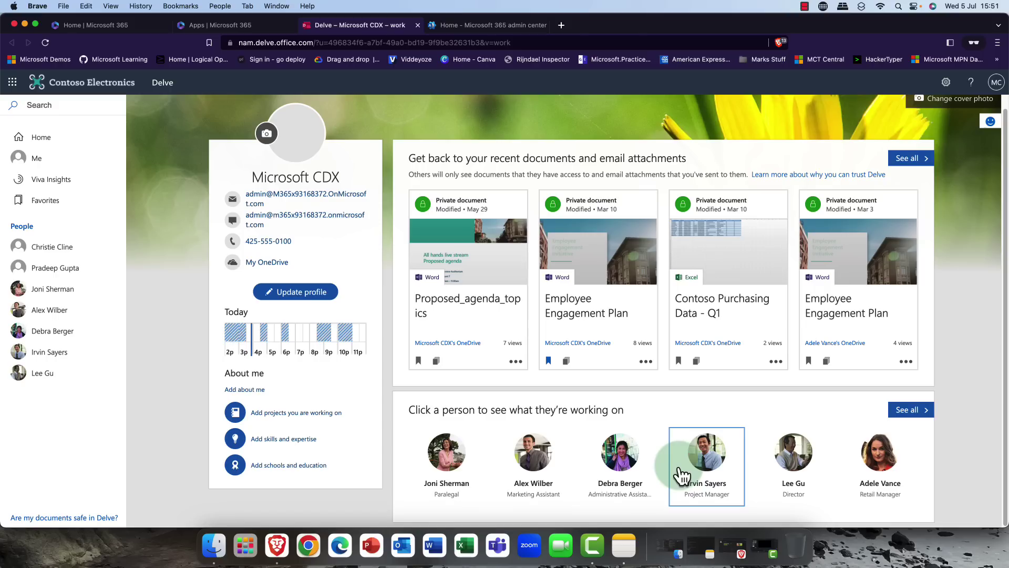
click(618, 458)
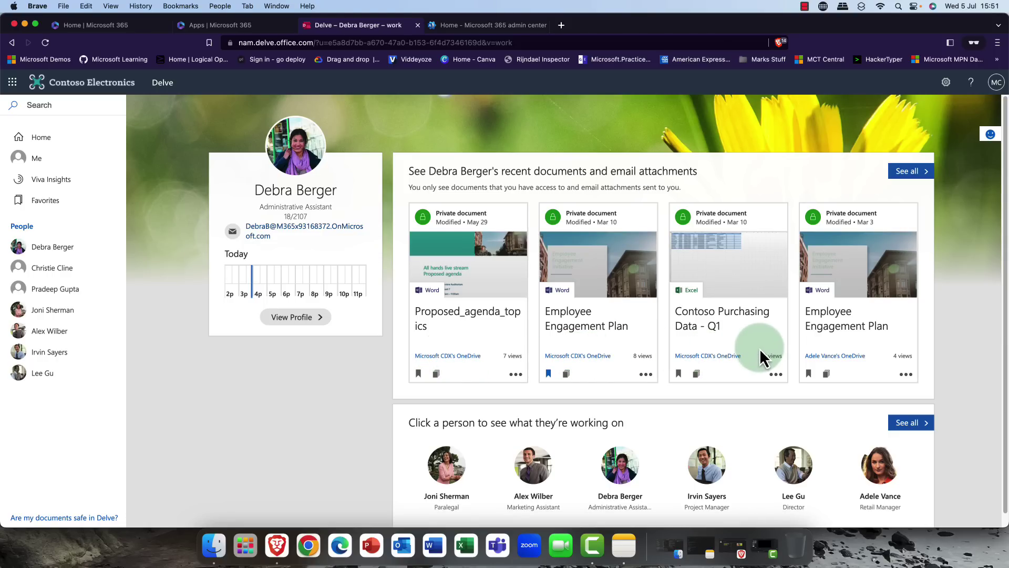
click(736, 356)
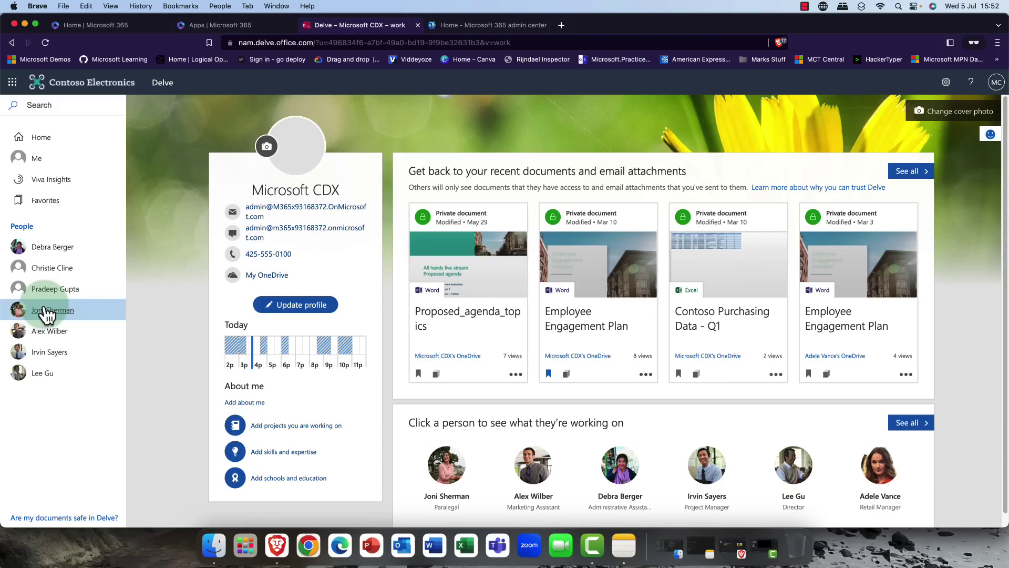
click(42, 333)
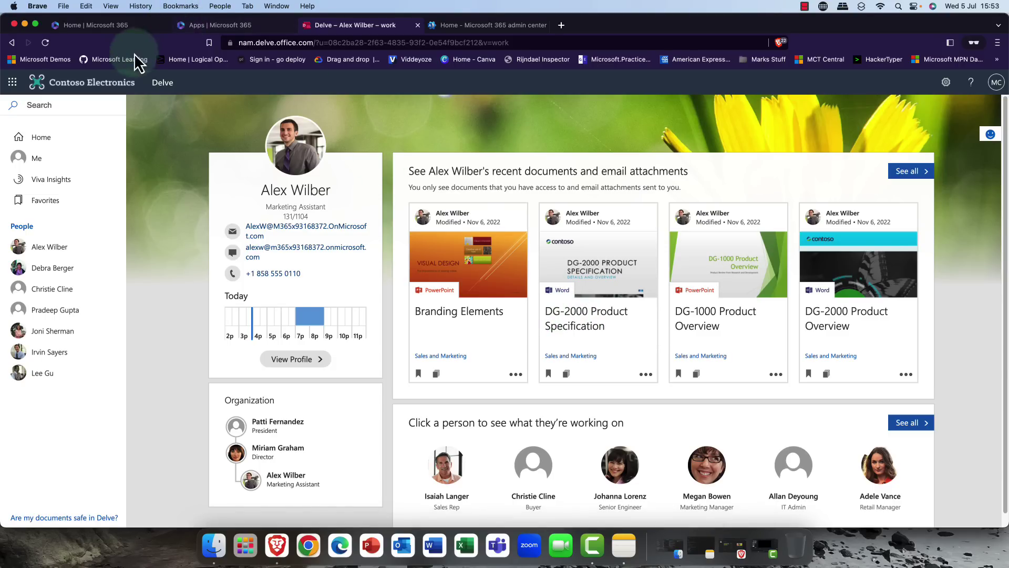
Return to the account's own Delve page, and view the account links from the Microsoft 365 all-apps page.
click(11, 42)
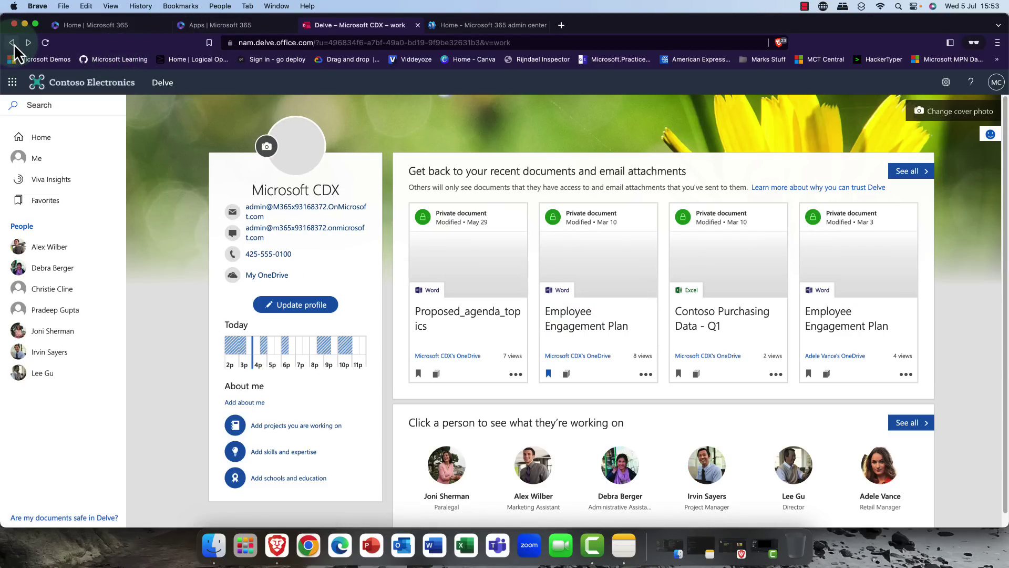
click(179, 263)
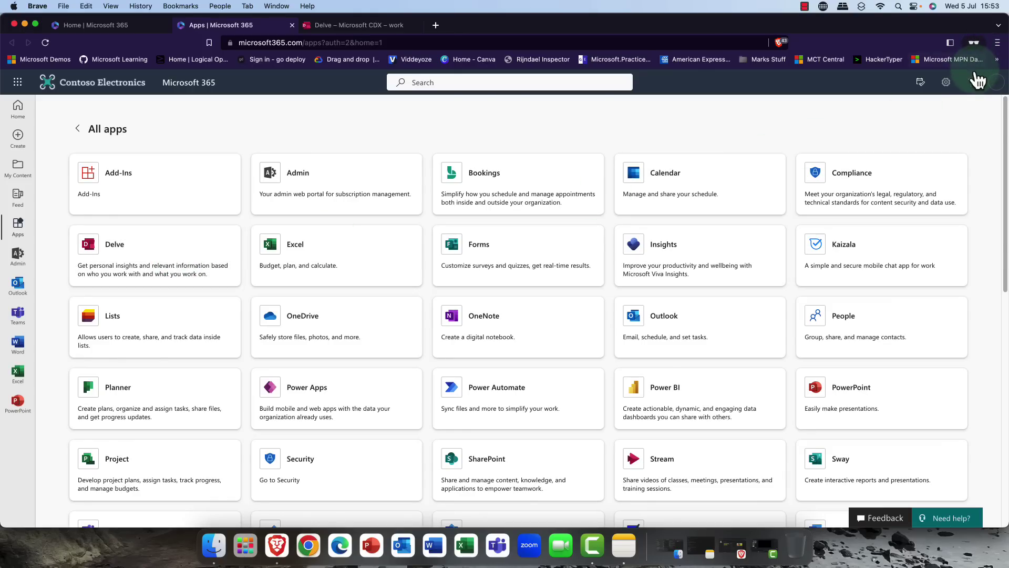
click(996, 83)
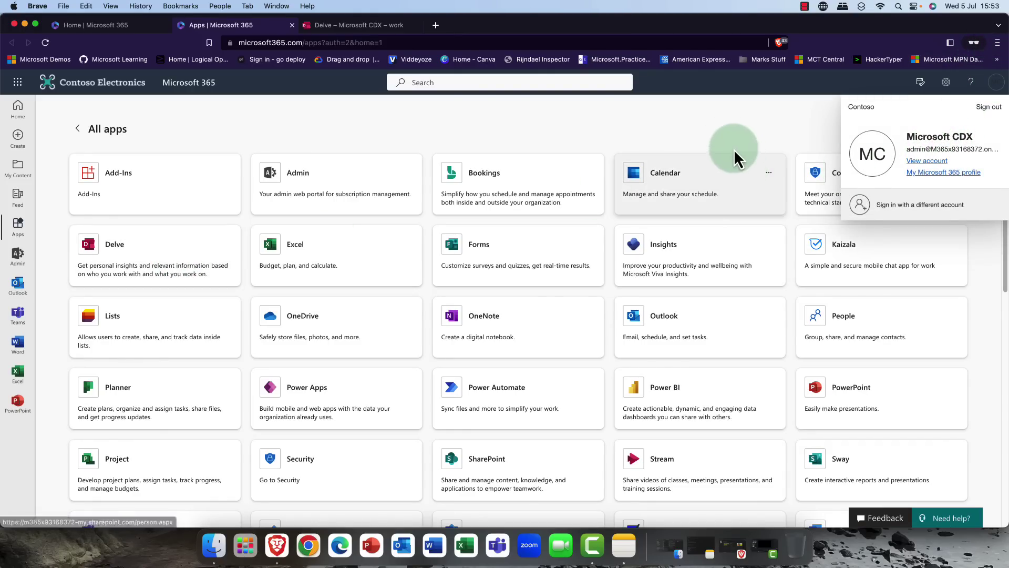
click(717, 135)
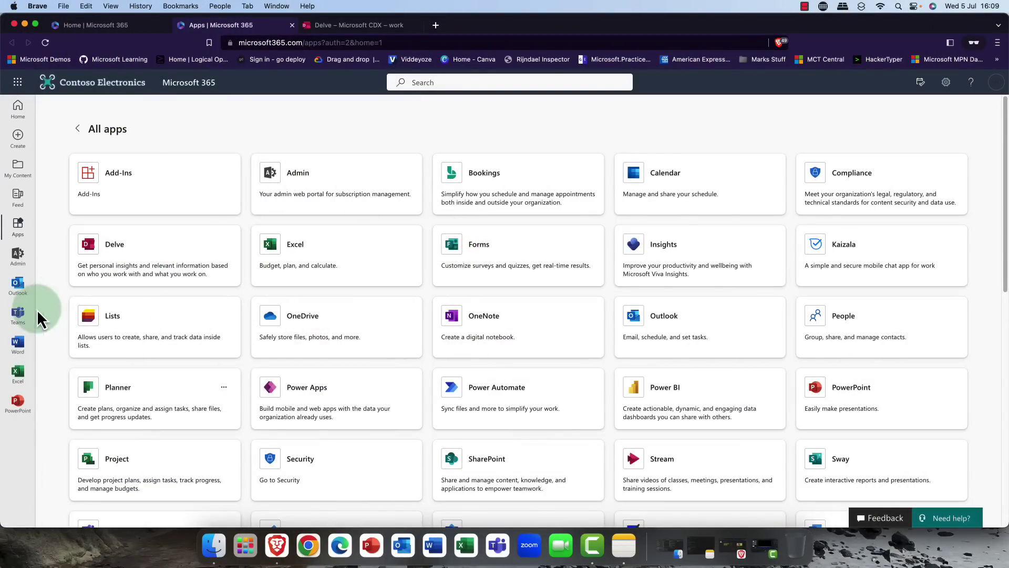
Open Planner and review the templates offered for a new plan without creating one.
click(118, 387)
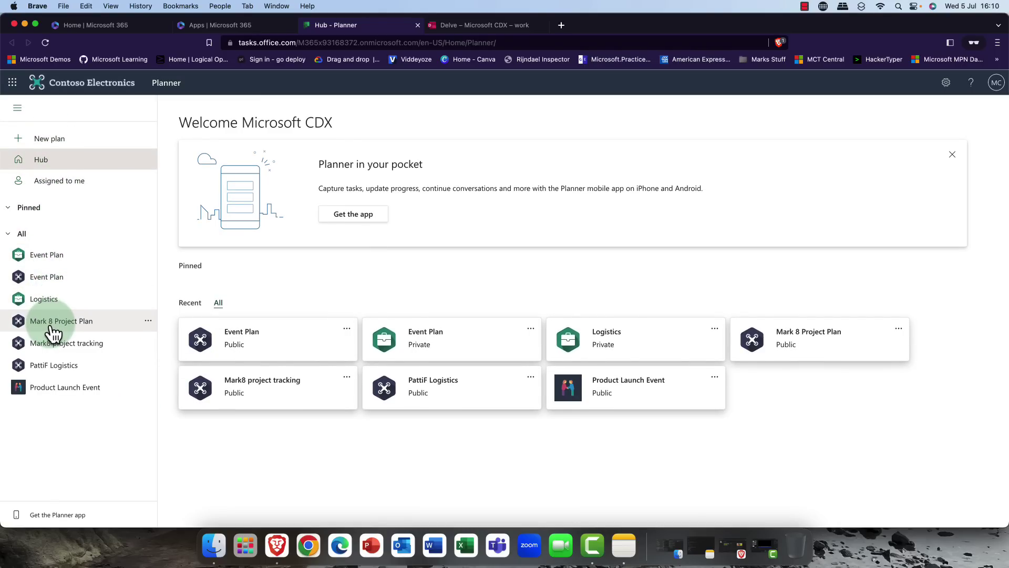
click(47, 139)
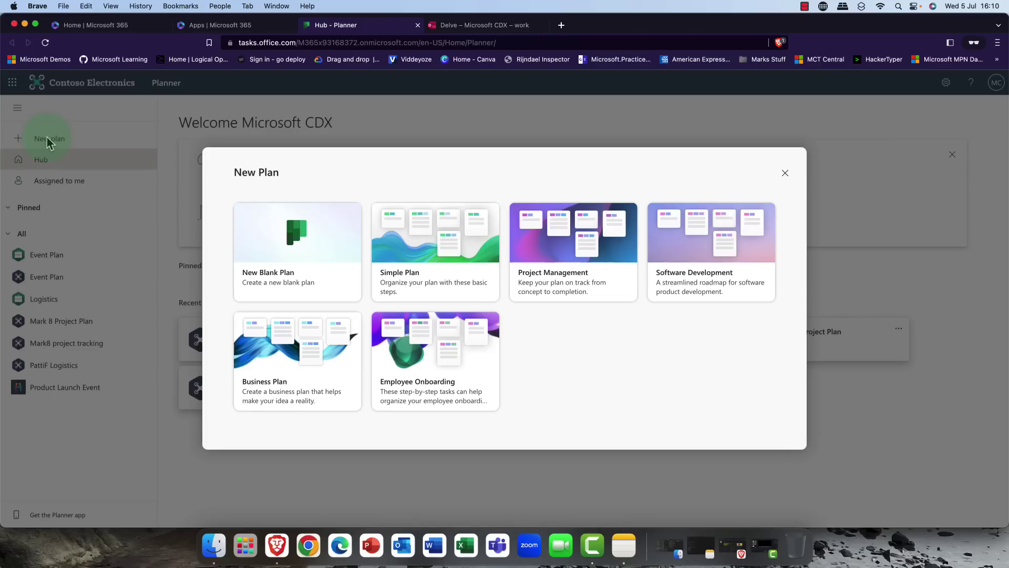
click(393, 279)
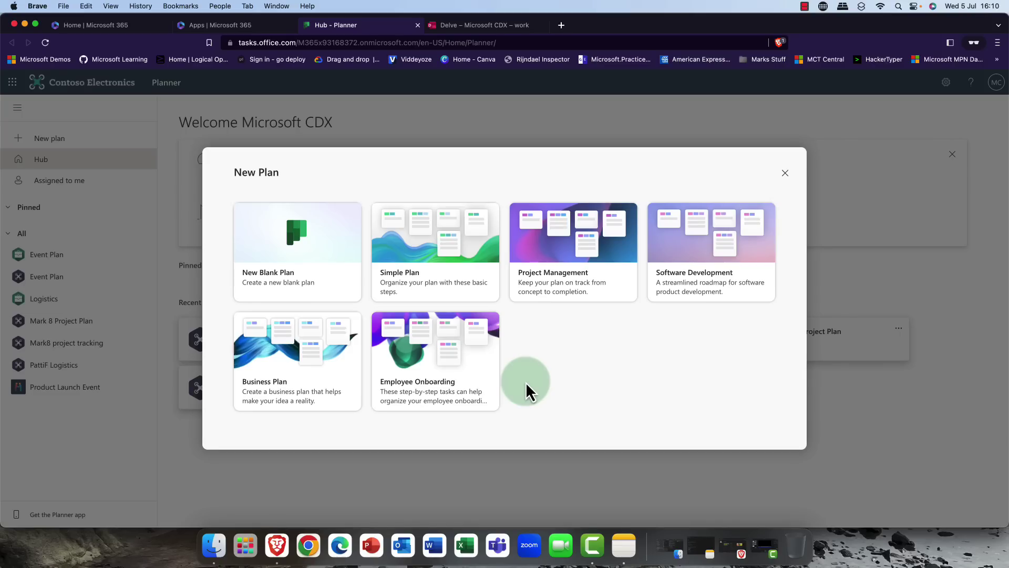
click(790, 177)
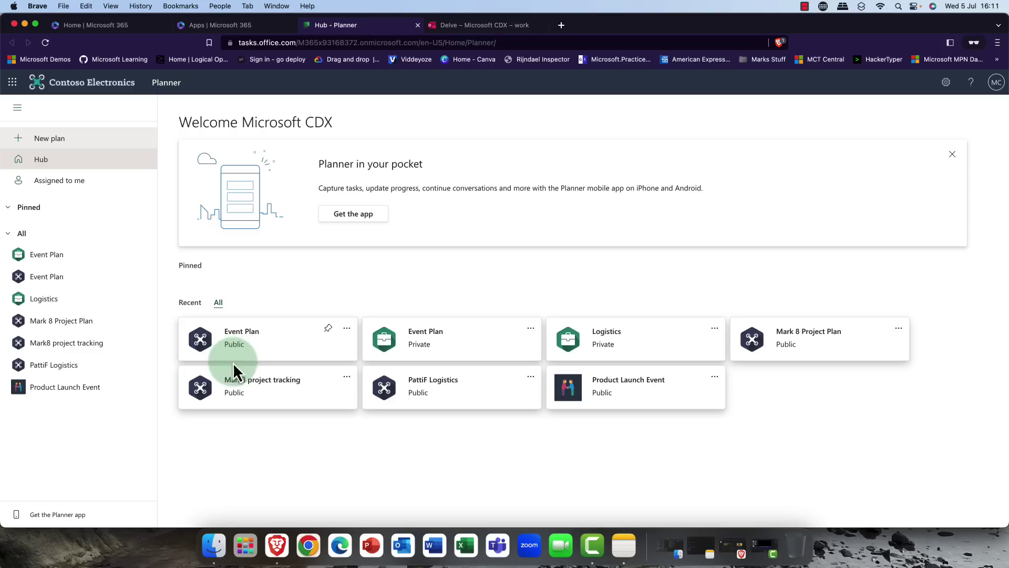
Open the Mark8 project tracking plan's board, dismiss the introductory tip, and discard the blank task entry under Launch events.
click(272, 390)
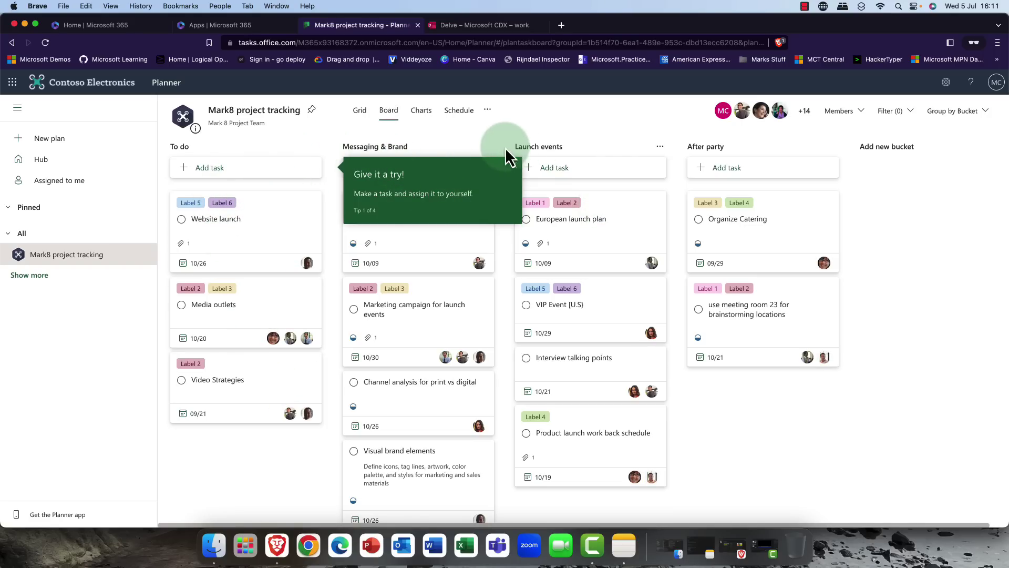
click(525, 170)
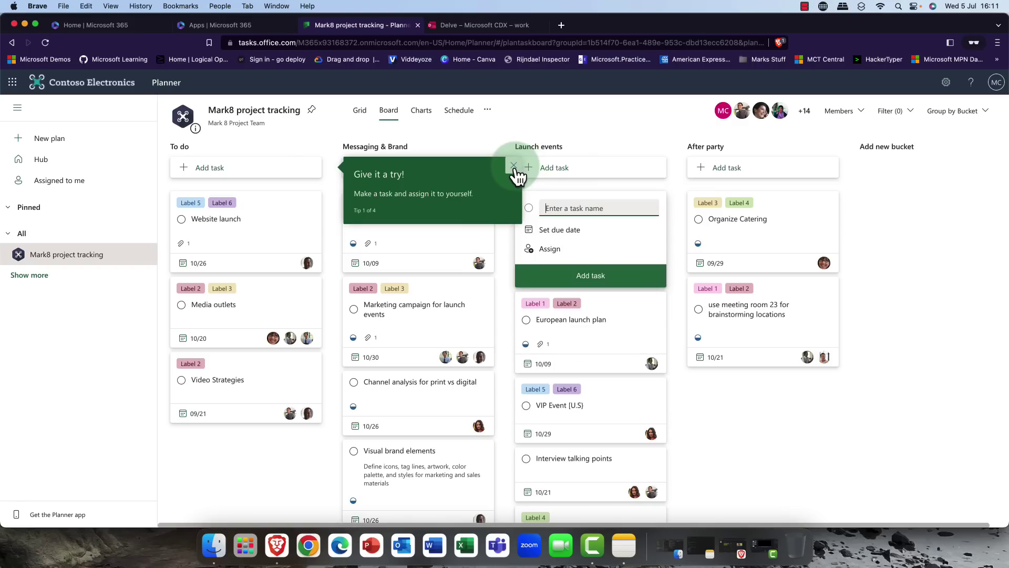
click(517, 171)
click(232, 221)
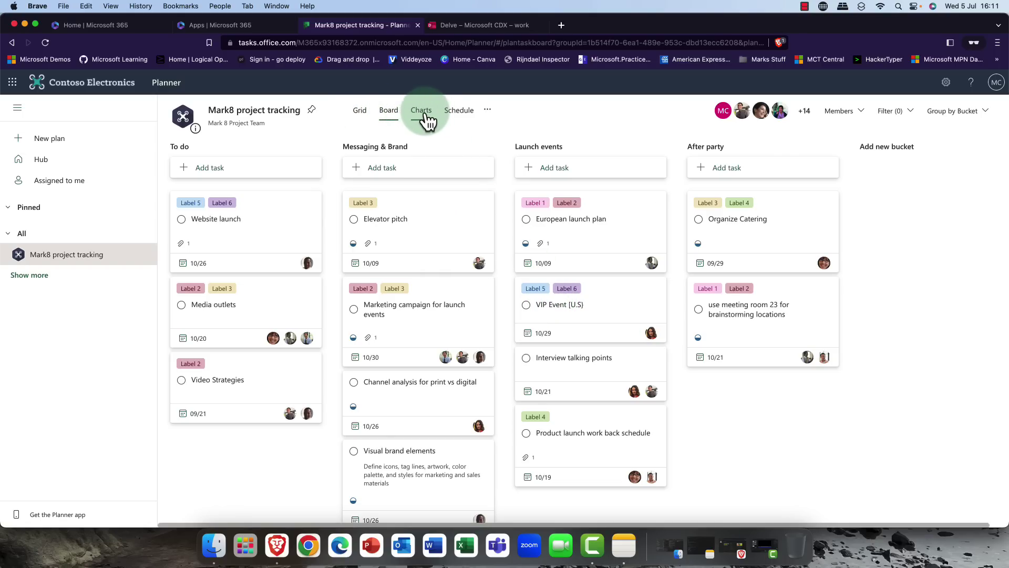
Show the plan as a grid and review the choices available for a task's bucket, progress and priority.
click(360, 112)
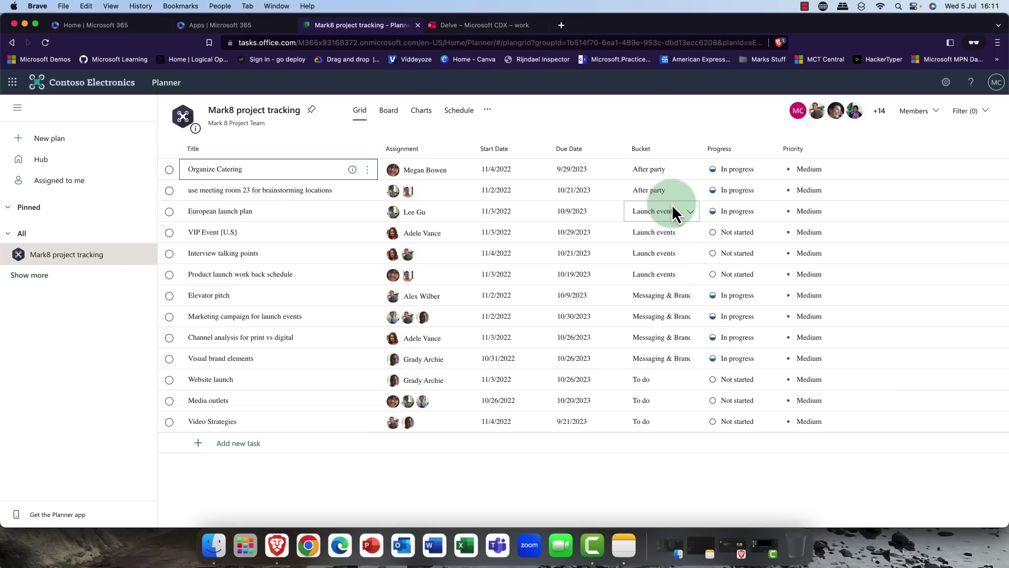
click(691, 171)
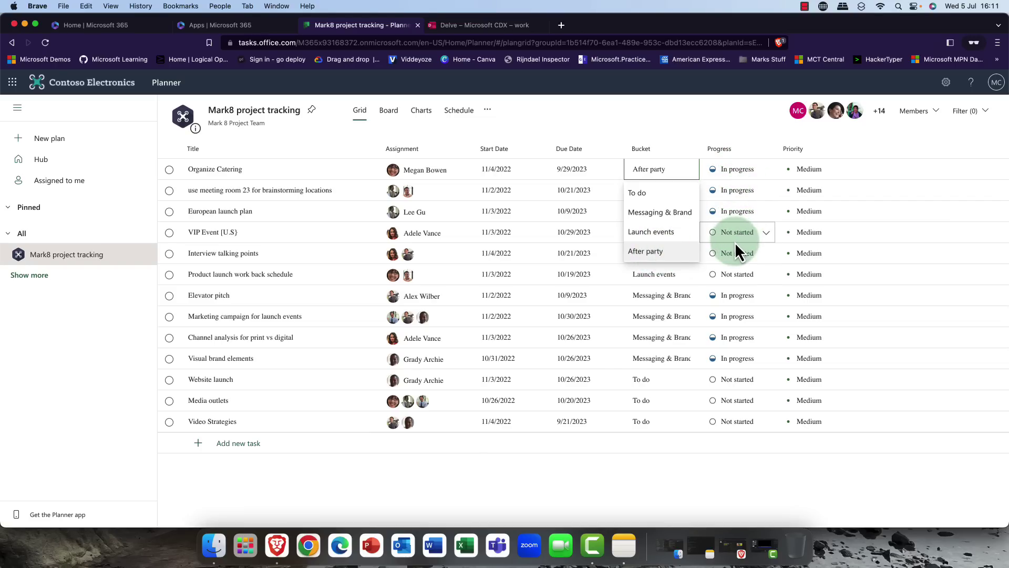
click(765, 233)
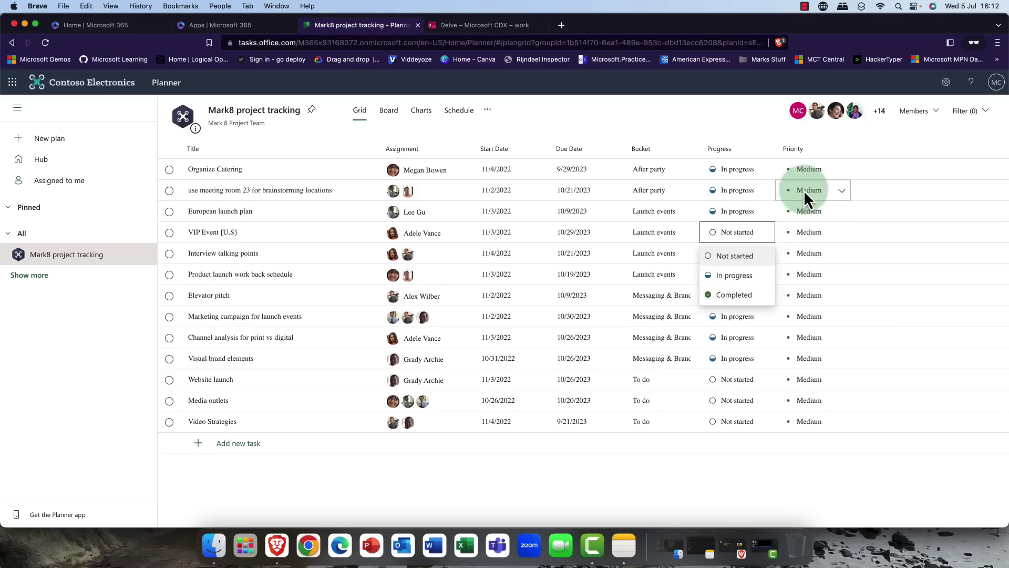
click(842, 170)
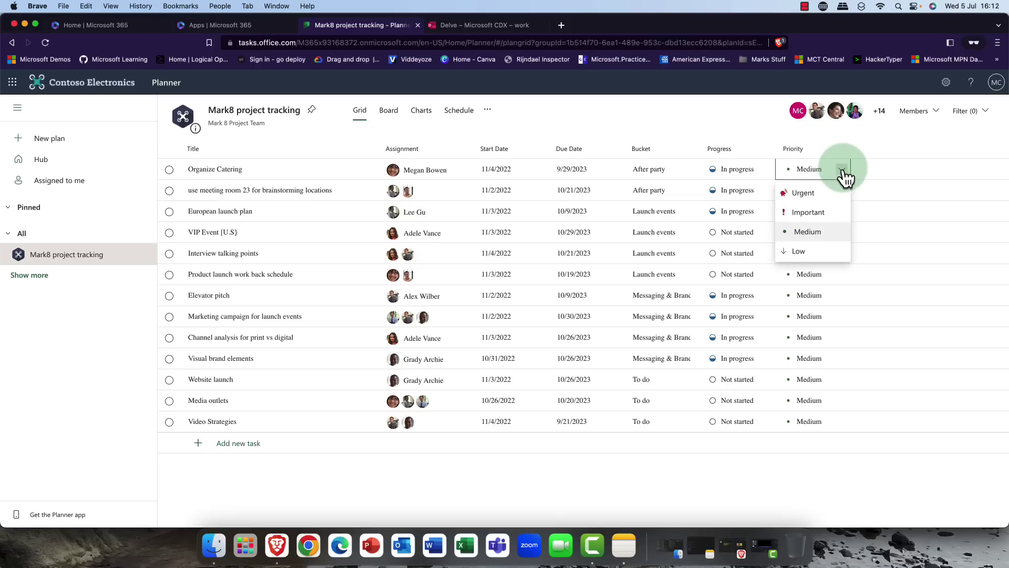
click(878, 150)
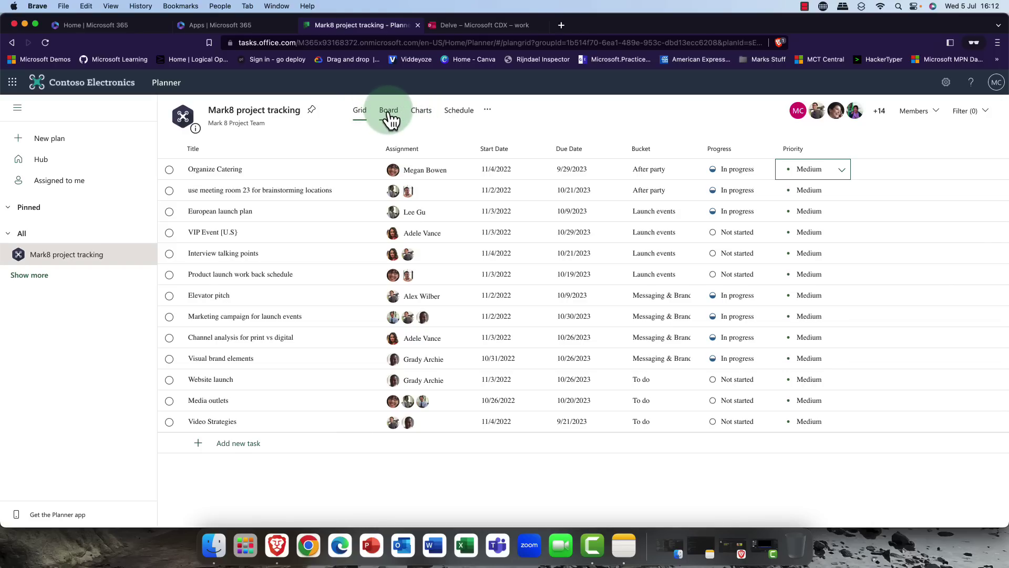
Examine the plan's charts for status, bucket, priority and task load per member.
click(415, 113)
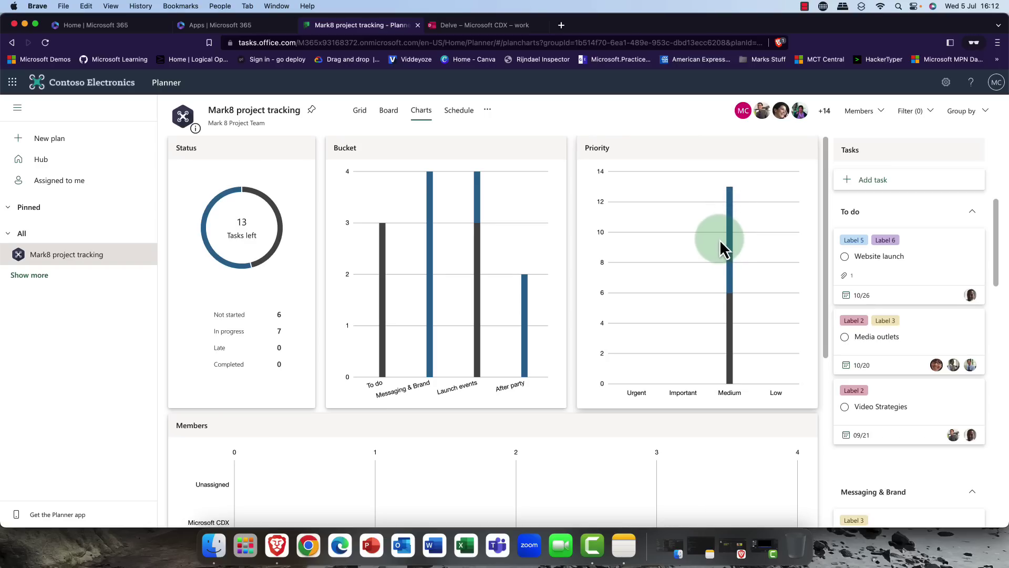
scroll(719, 244, down, 5)
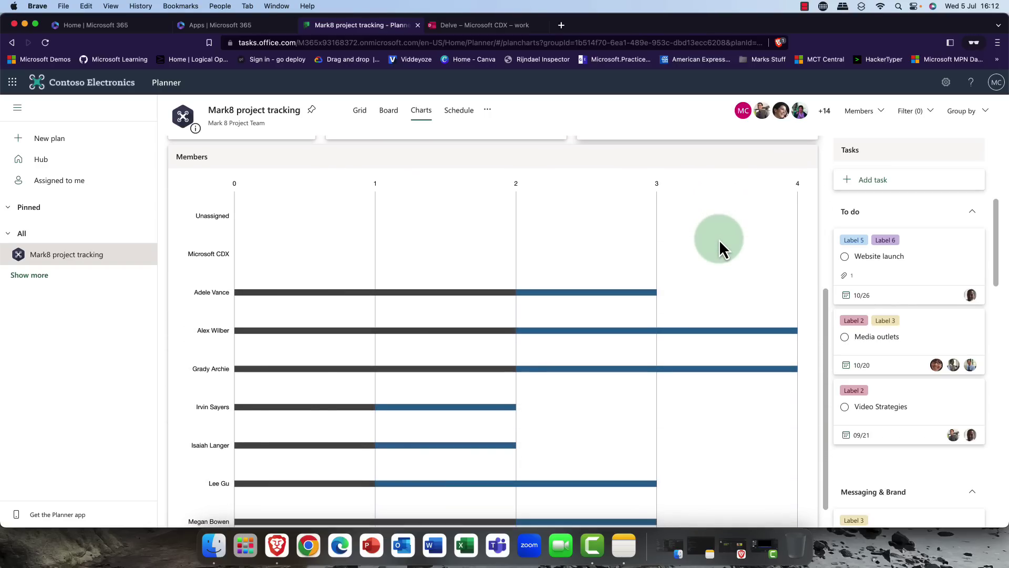
scroll(719, 239, up, 3)
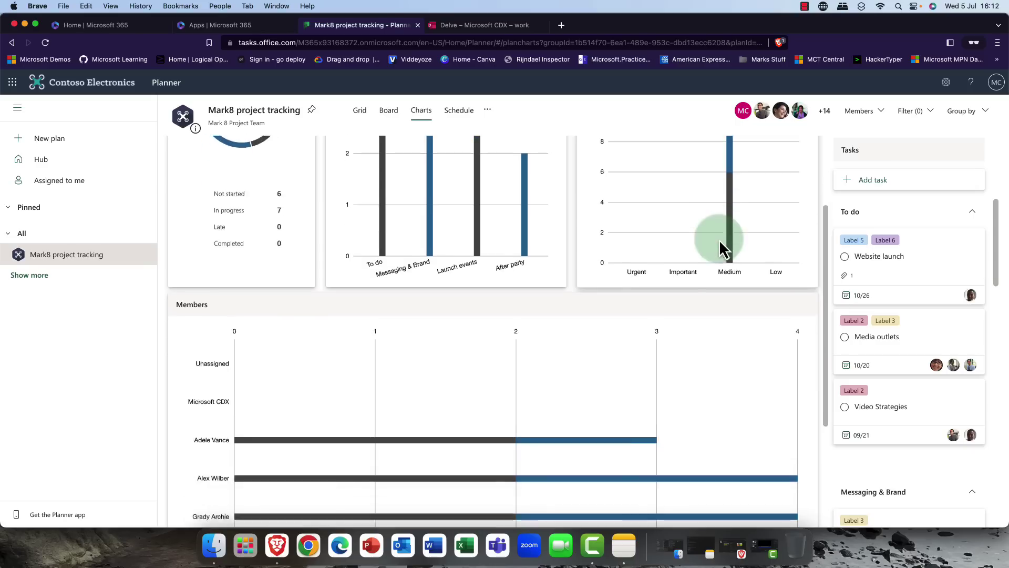
scroll(719, 239, down, 3)
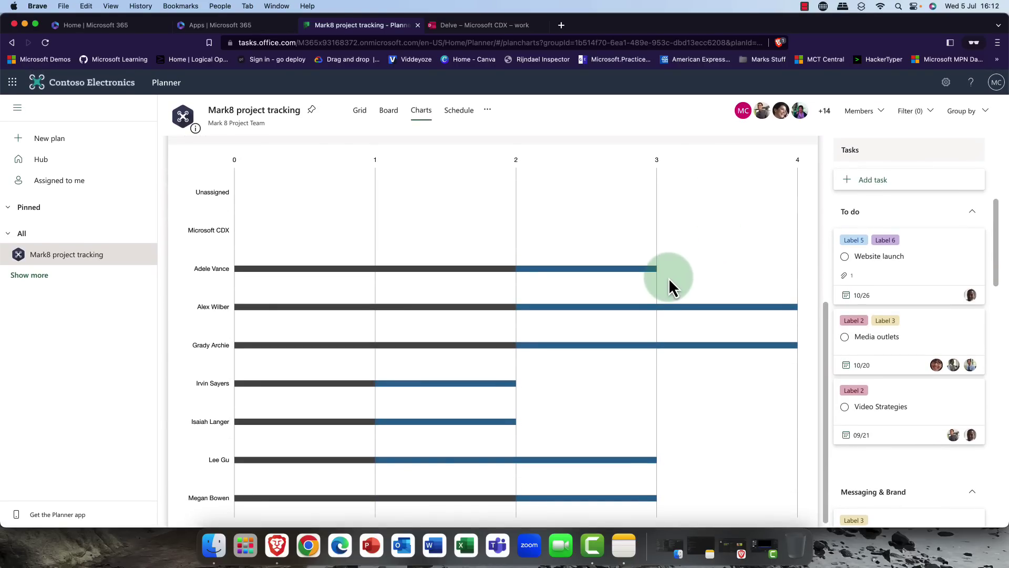
scroll(668, 279, up, 6)
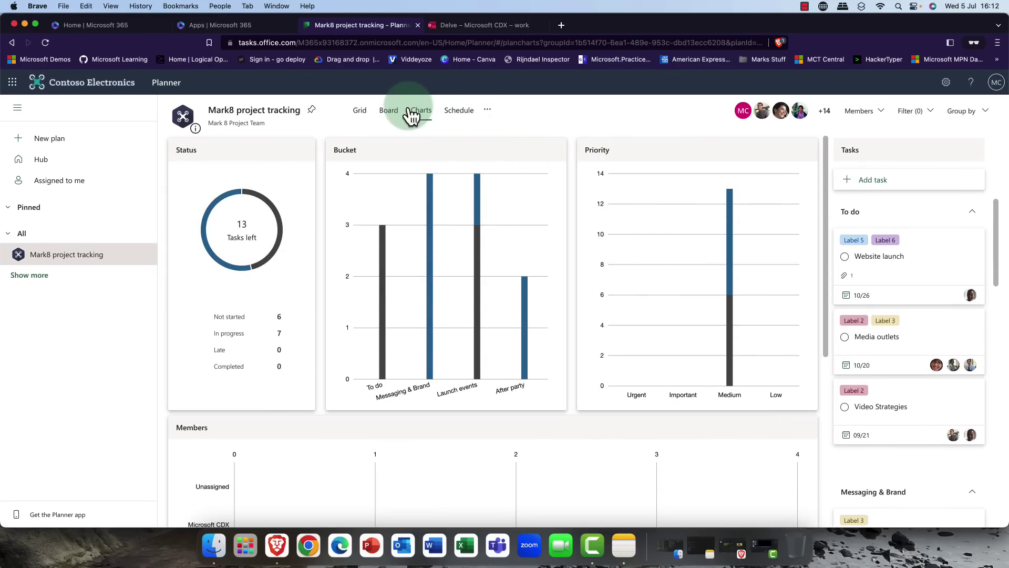
View the plan's monthly schedule and list the additional plan options.
click(452, 112)
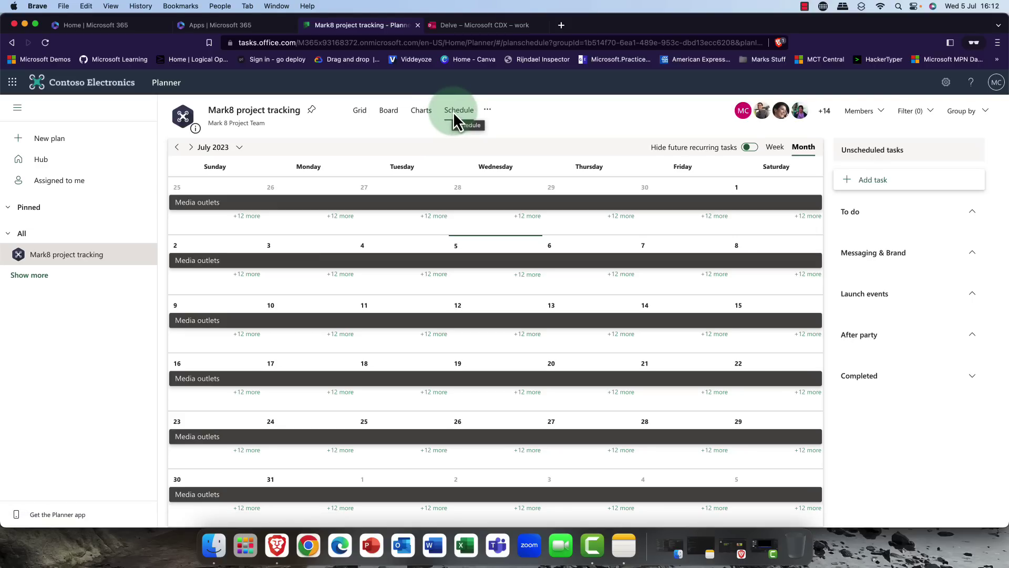
click(489, 114)
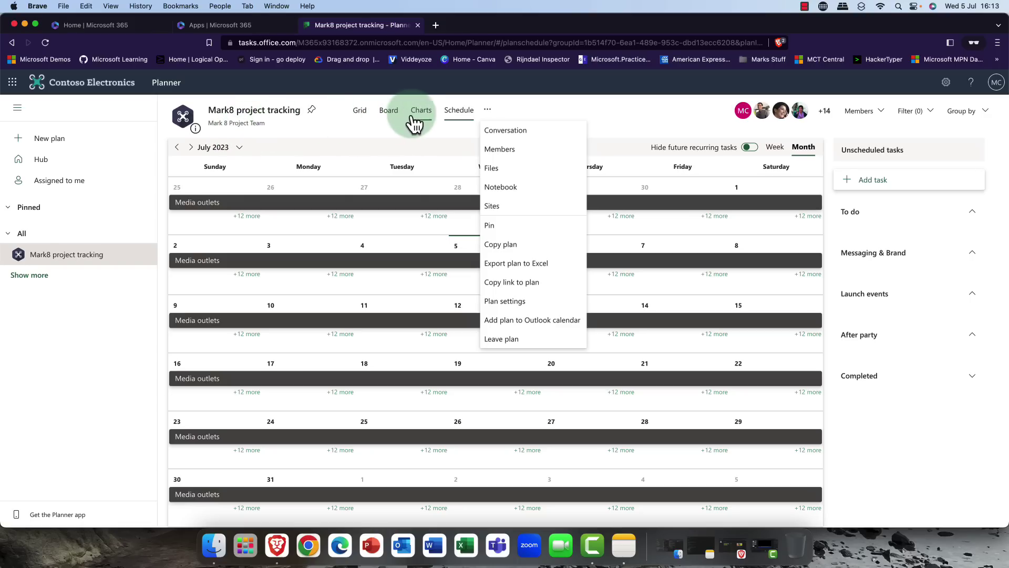
In the plan's grid, mark the tasks "use meeting room 23 for brainstorming locations" and "European launch plan" as completed.
click(360, 115)
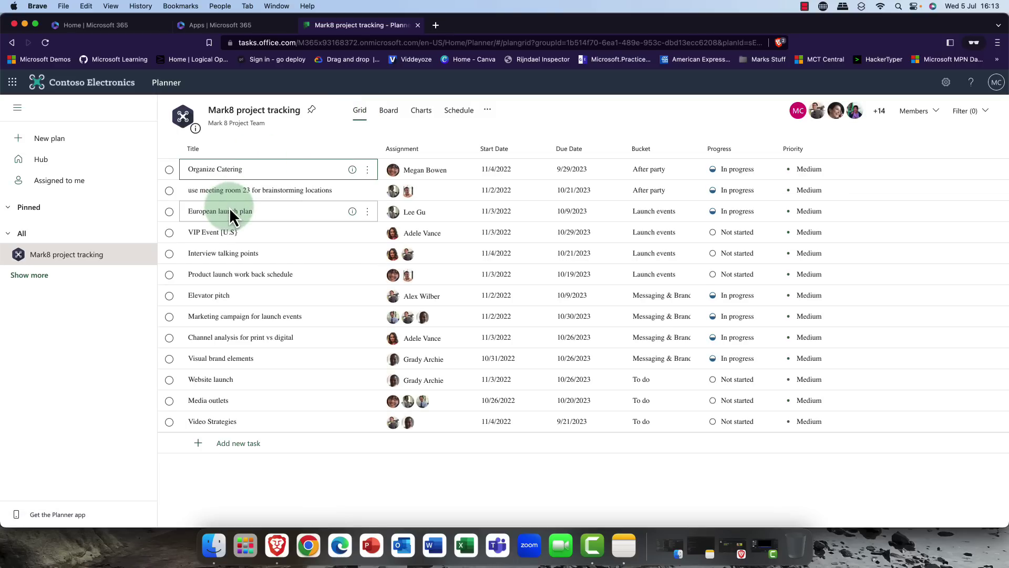
click(169, 191)
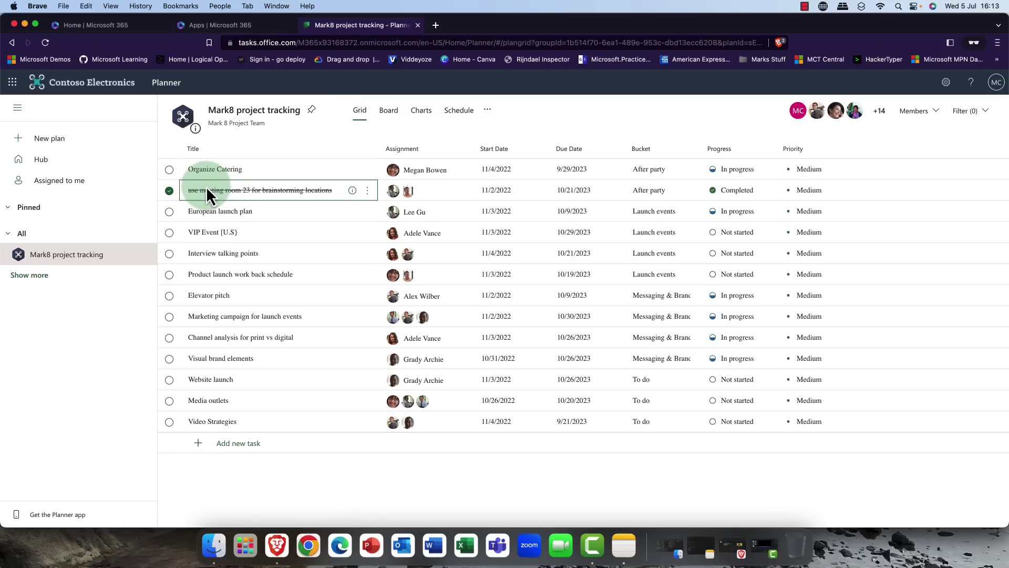
click(170, 213)
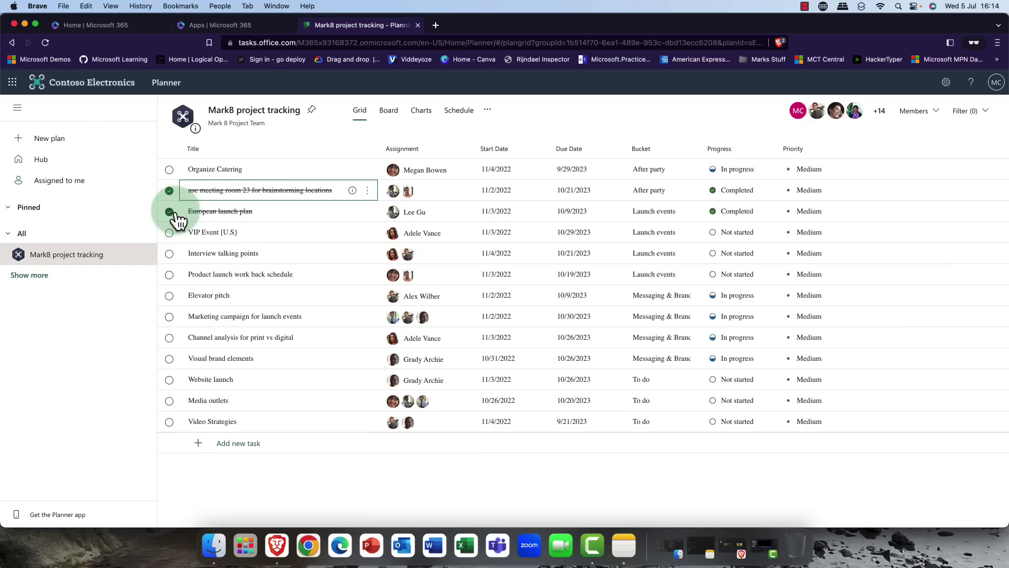
click(307, 218)
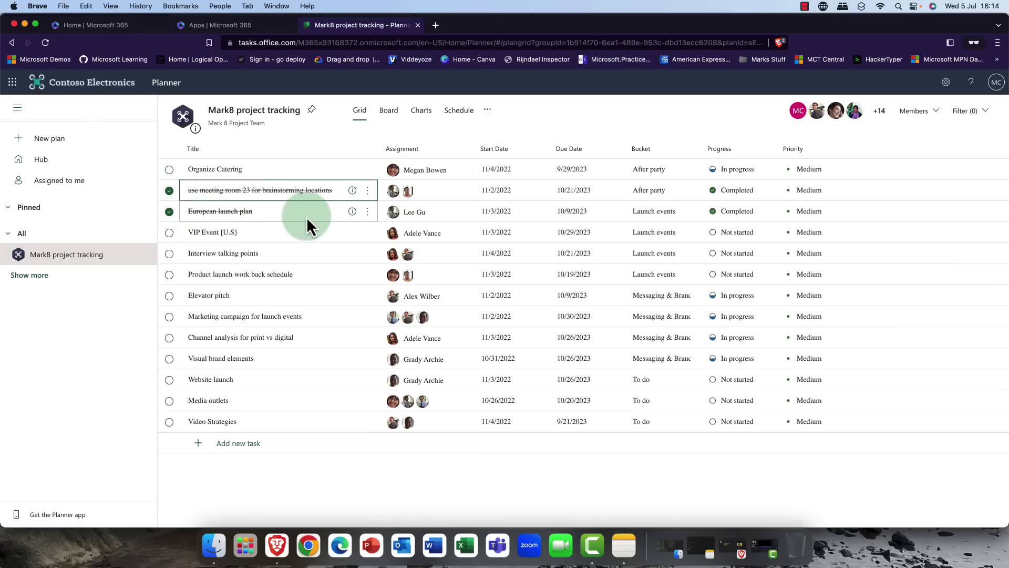
Return to the board and review the actions available for the Website launch task.
click(389, 112)
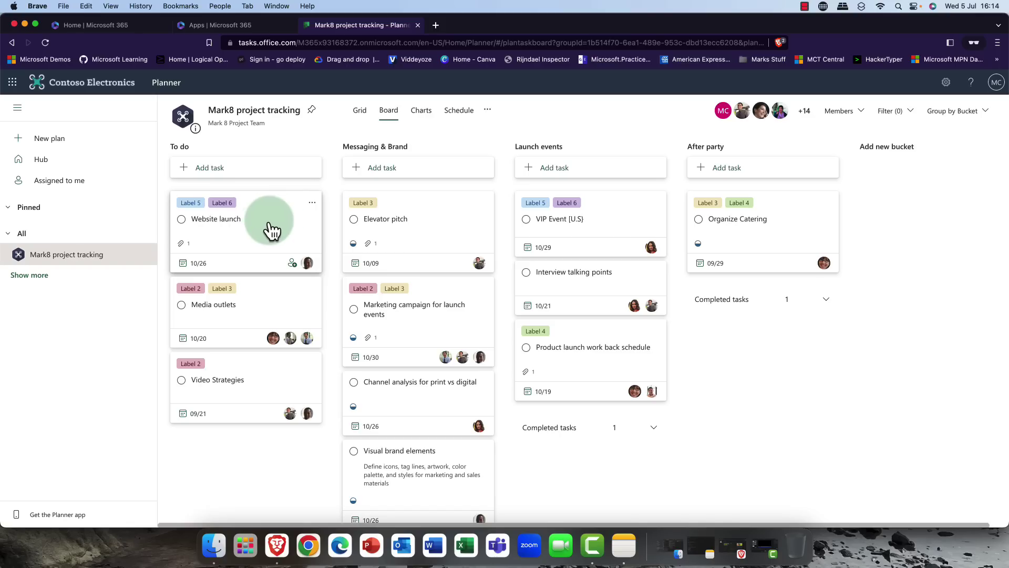
click(312, 203)
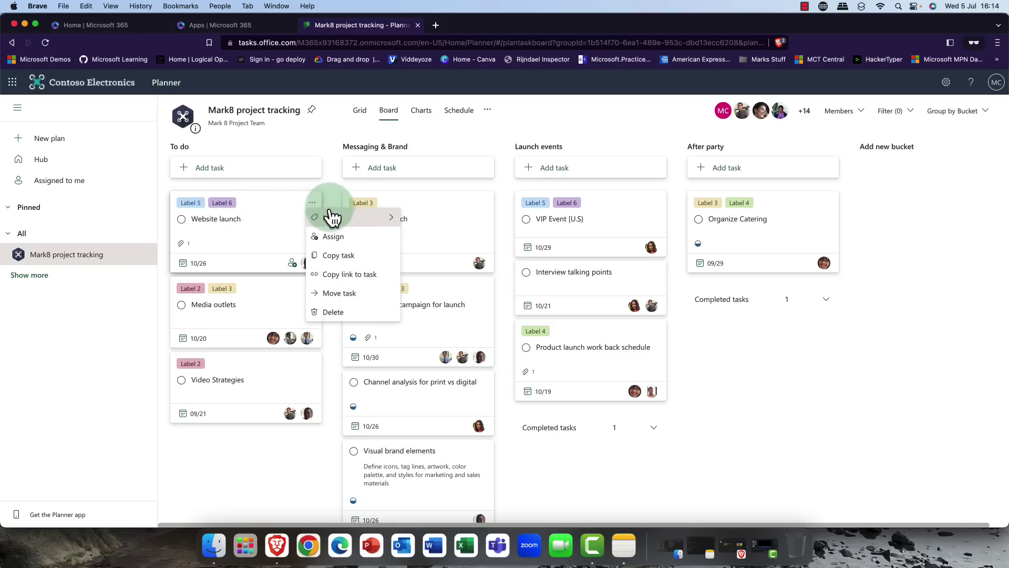
click(335, 217)
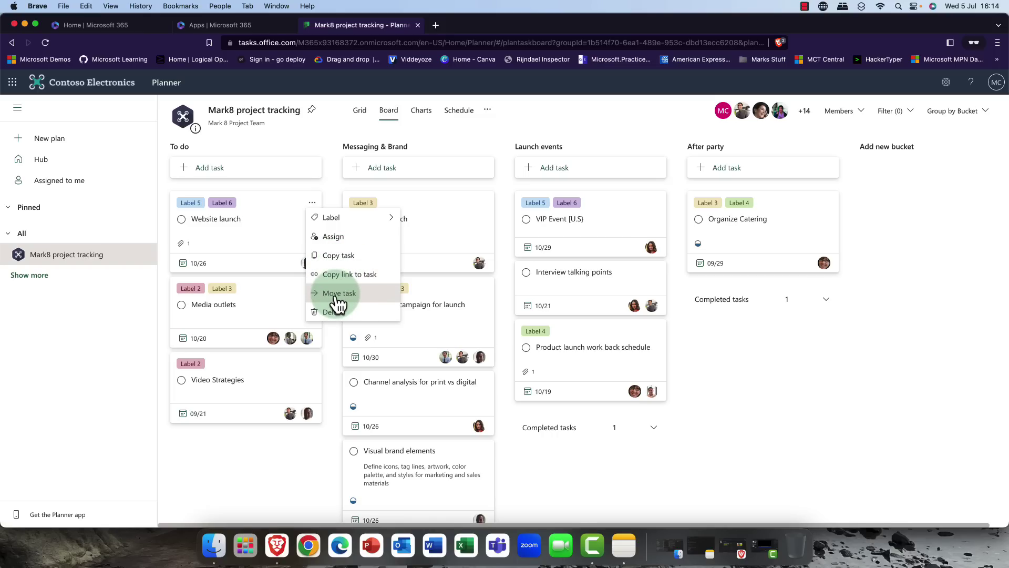
click(239, 239)
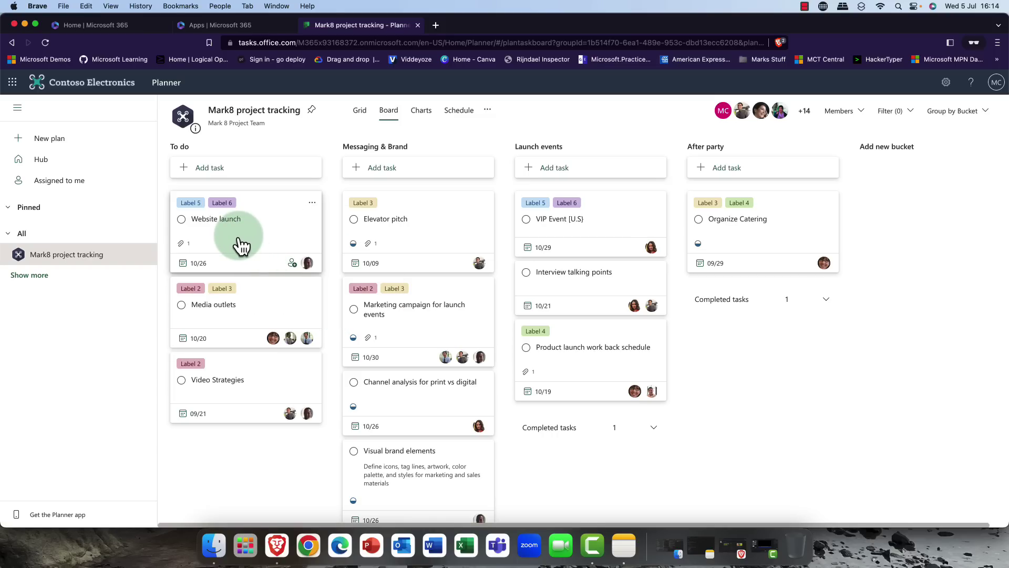
Open the Website launch task and review its title, the people available for assignment and the bucket choices.
click(239, 237)
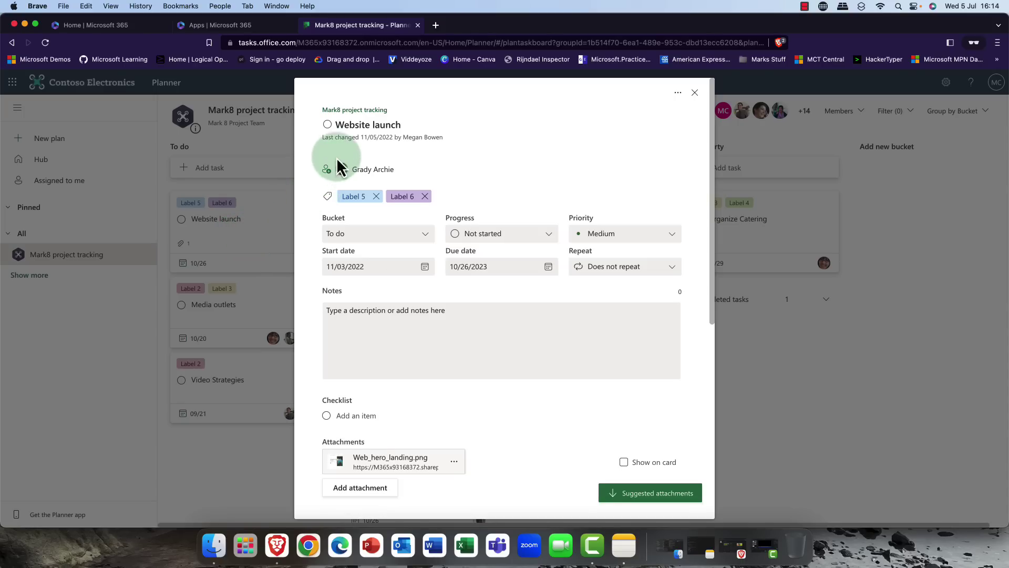
click(376, 127)
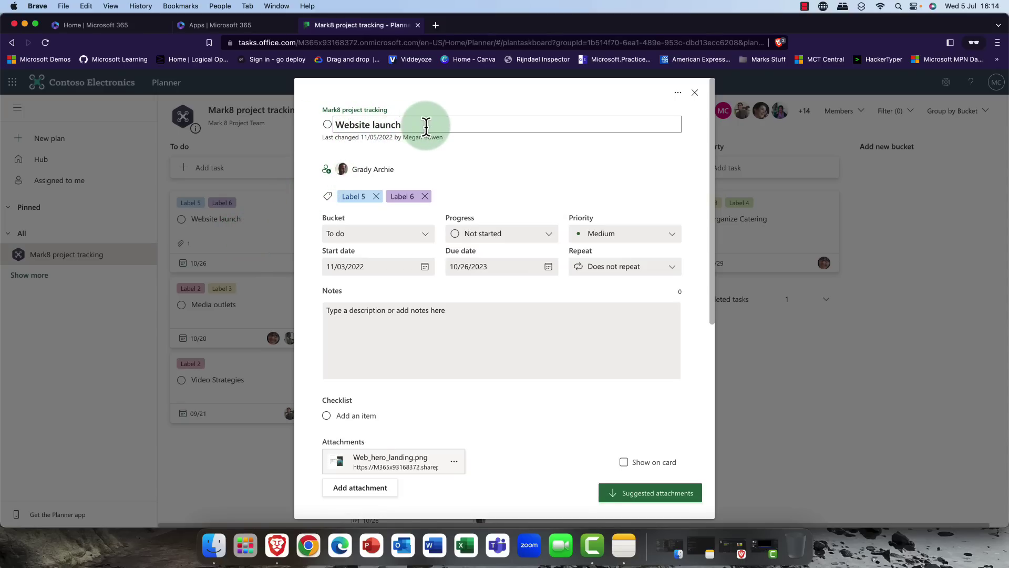
drag(423, 126, 322, 130)
click(381, 170)
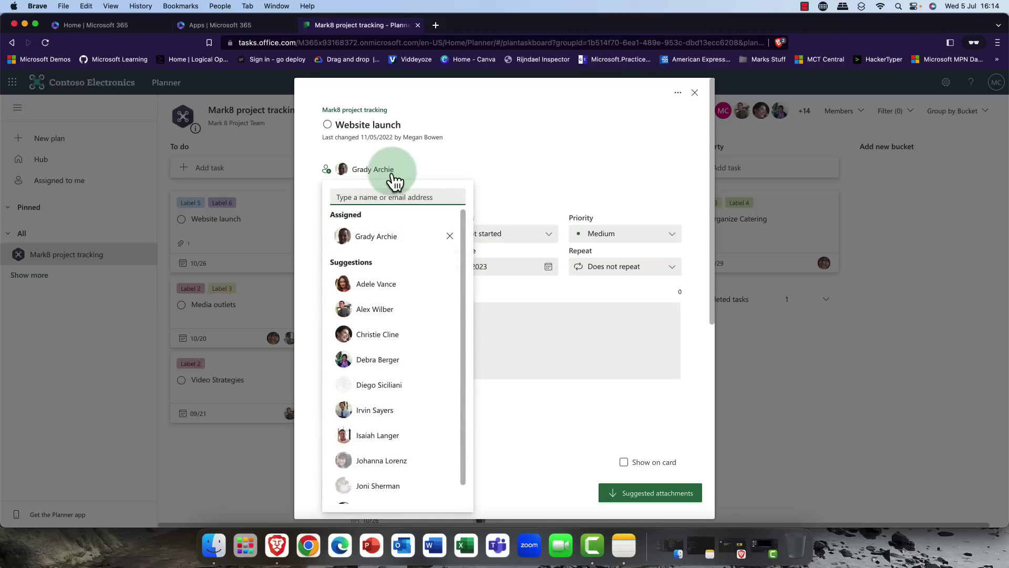
click(450, 174)
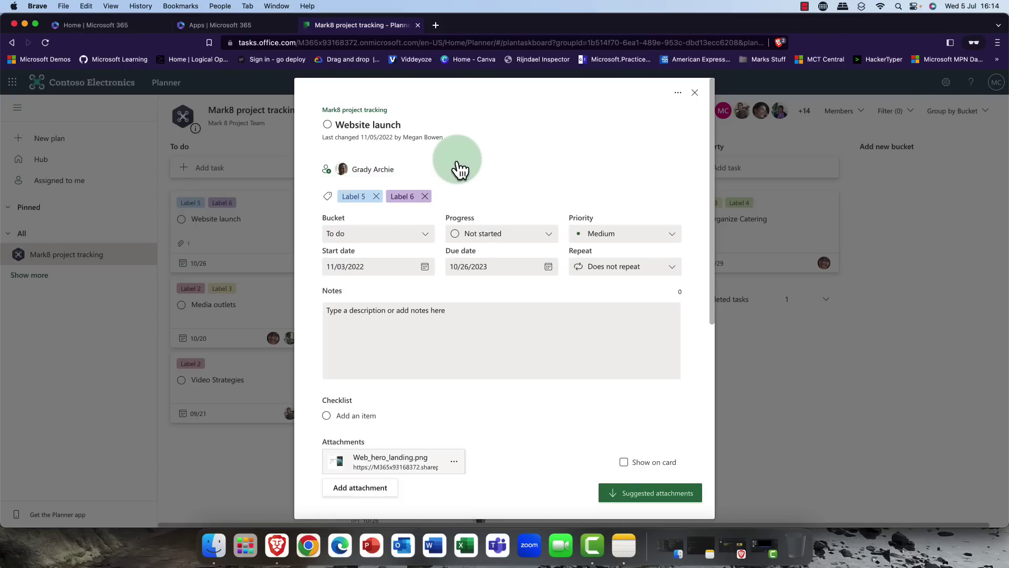
click(425, 241)
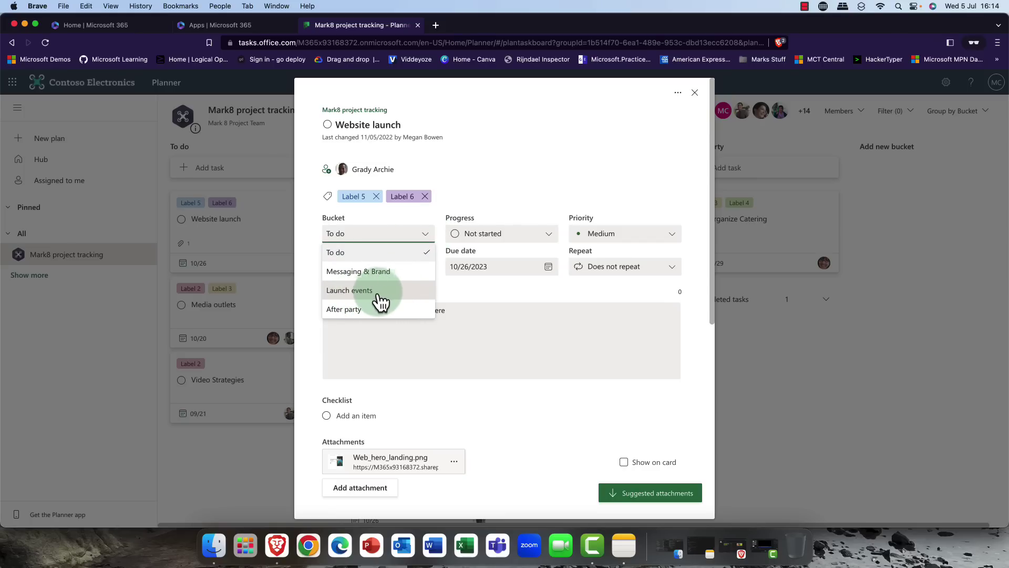
click(479, 283)
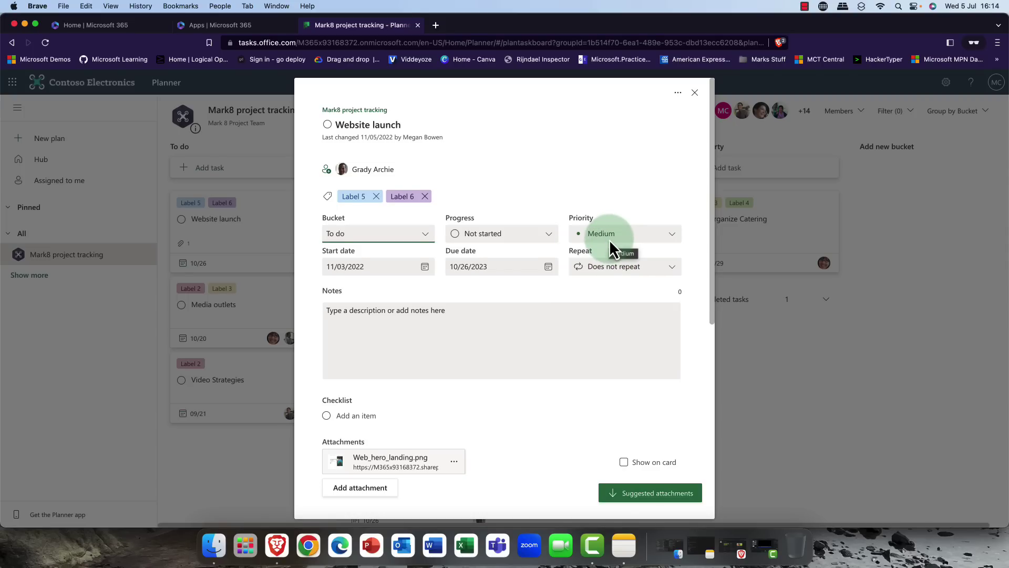
Review the task's notes, checklist, comments and suggested attachments, and close the task without changes.
scroll(609, 239, down, 3)
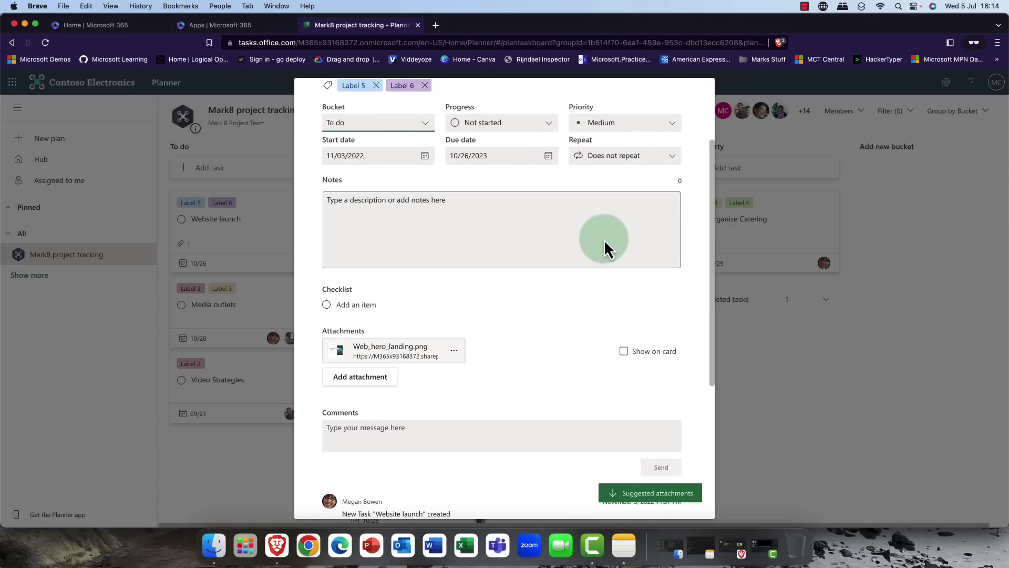
scroll(599, 241, down, 6)
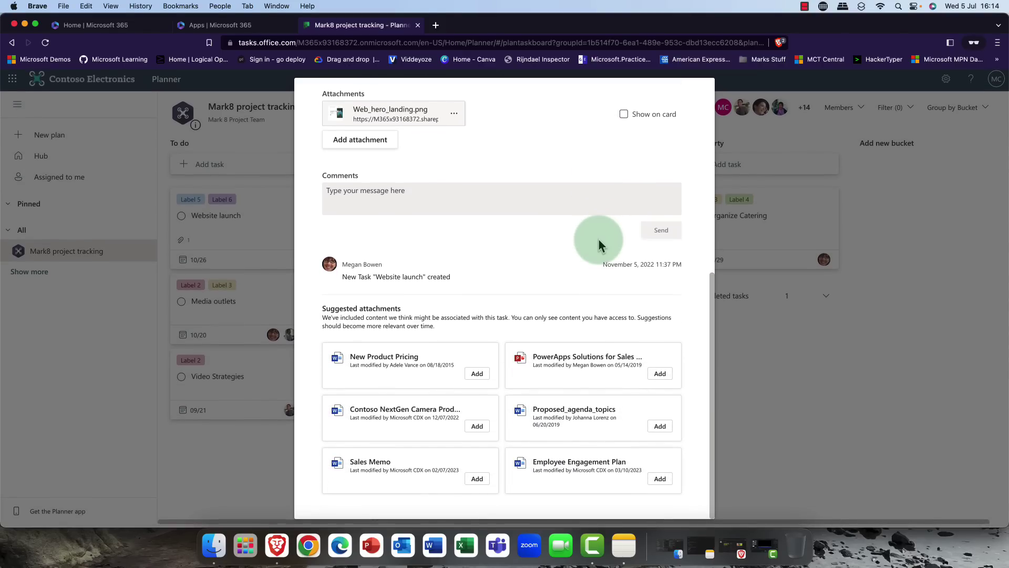
scroll(597, 237, up, 9)
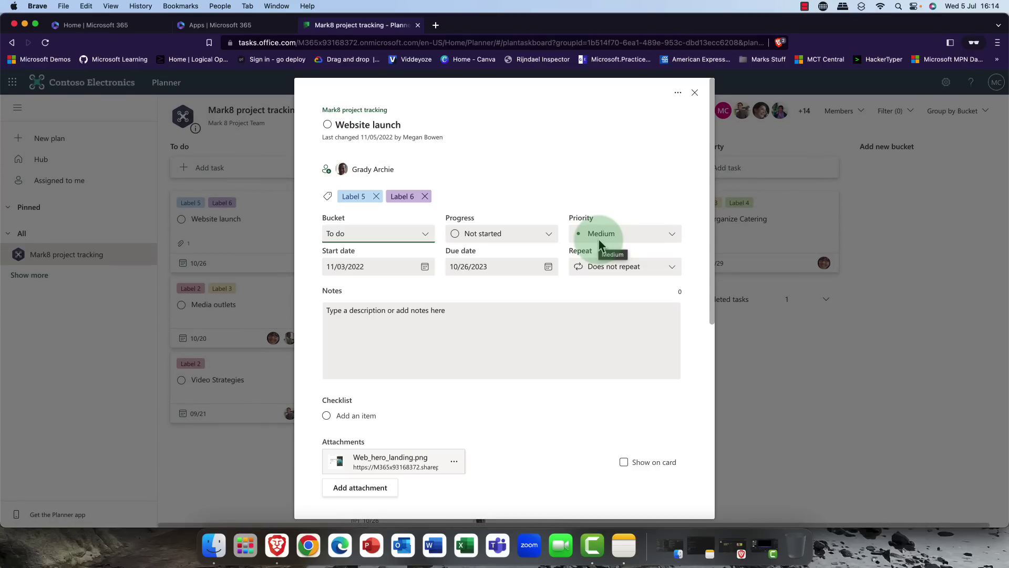
click(697, 96)
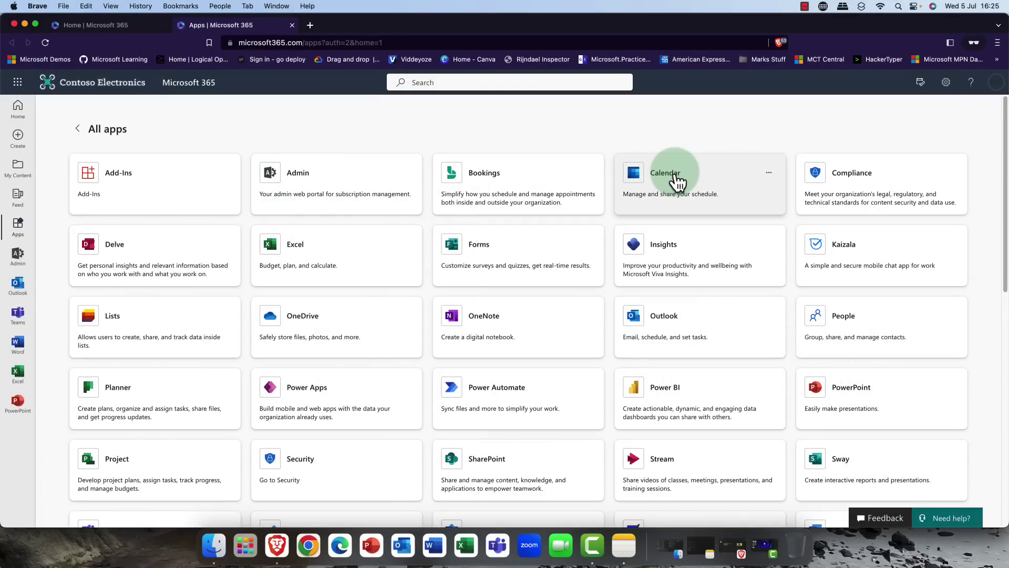
Open Whiteboard from the full list of apps, inspect the existing board named Whiteboard, and return to the boards overview.
scroll(677, 181, down, 5)
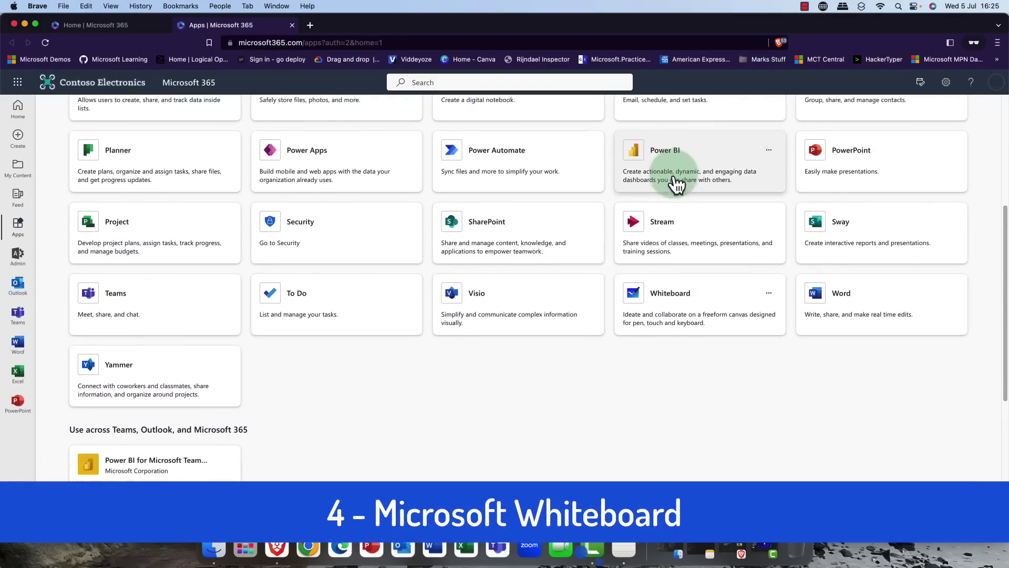
click(680, 271)
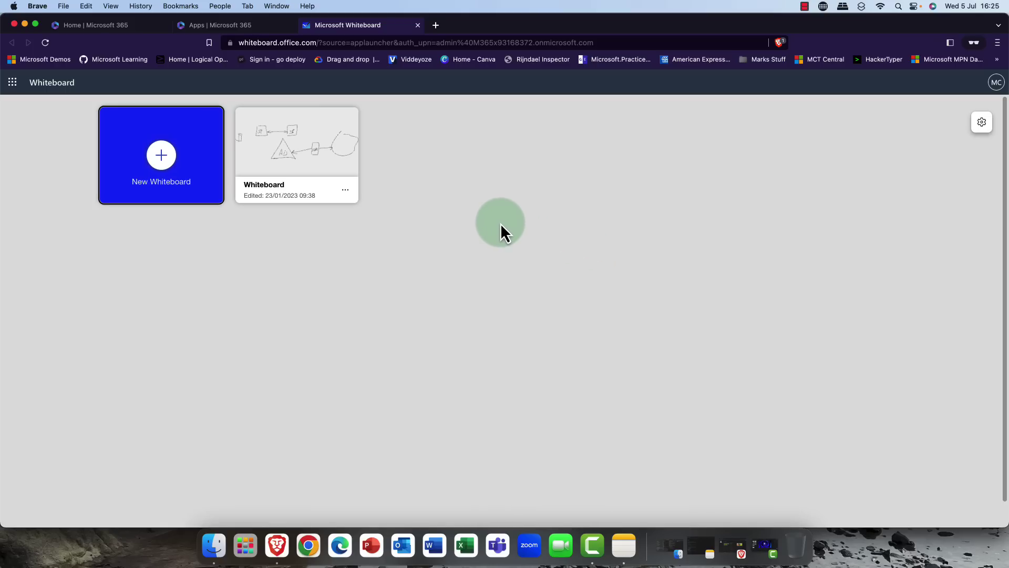
click(316, 148)
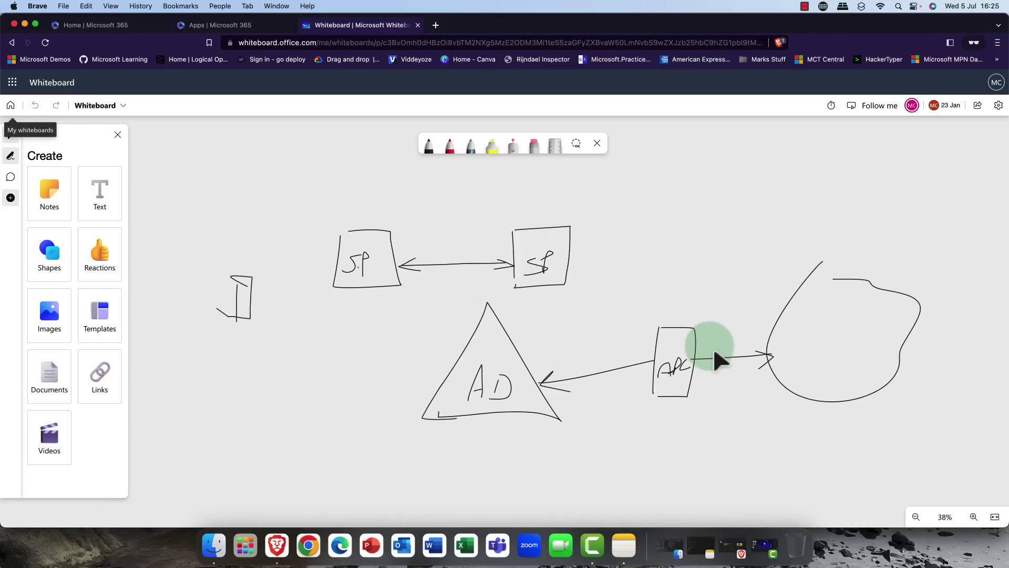
click(507, 404)
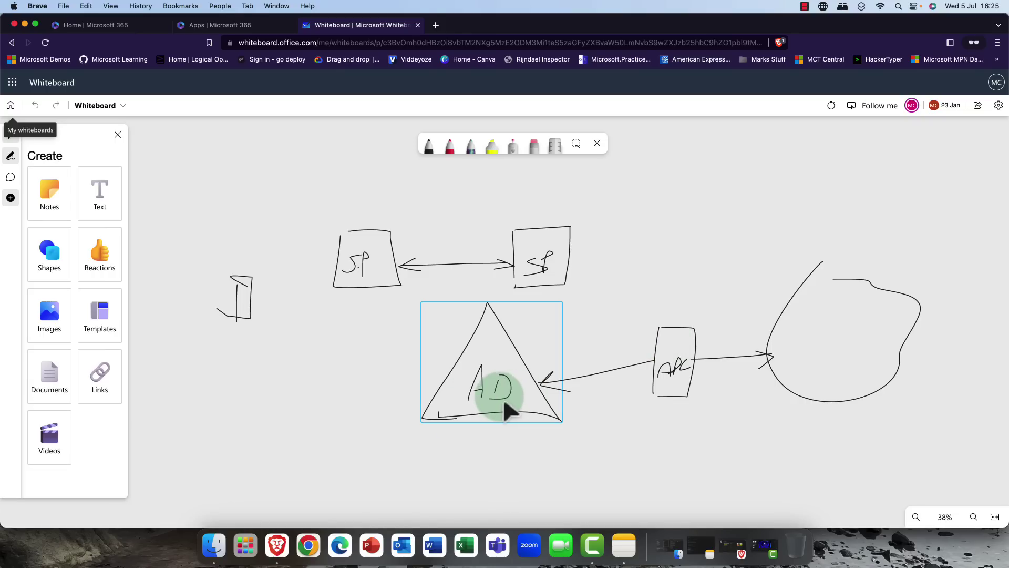
click(126, 106)
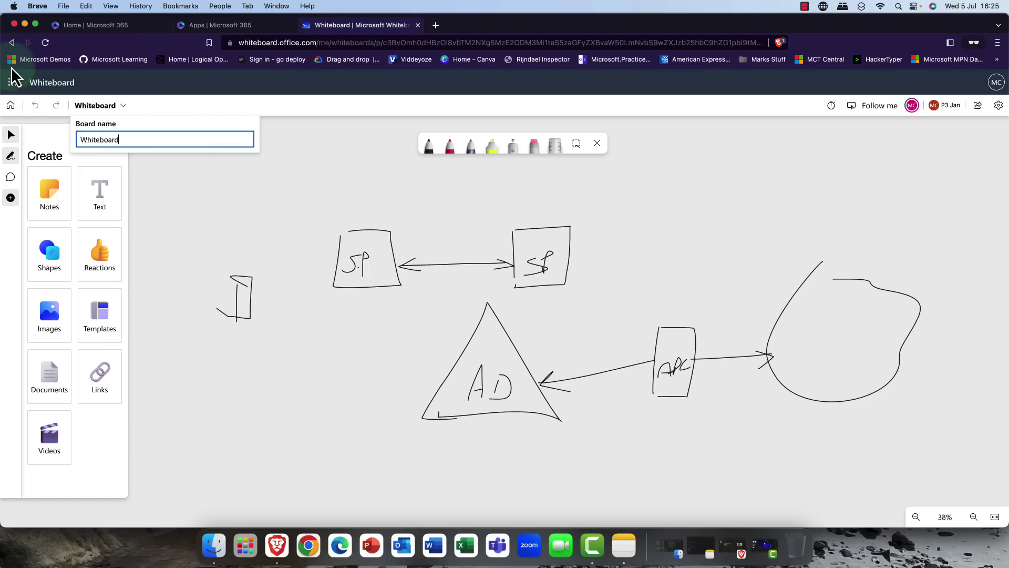
click(10, 106)
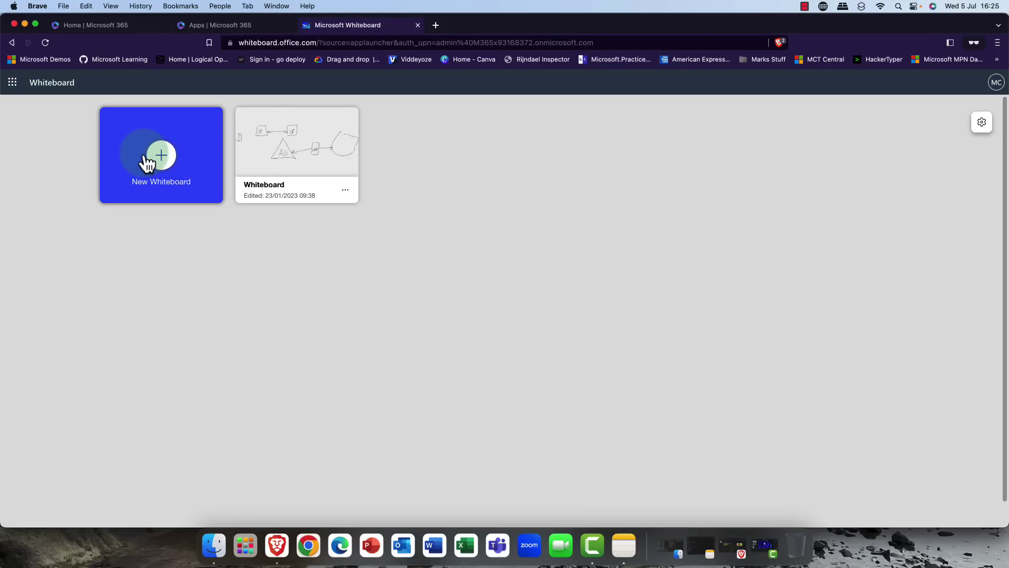
Create a new whiteboard and insert the Topic Brainstorm template from the Brainstorming category onto the canvas.
click(147, 157)
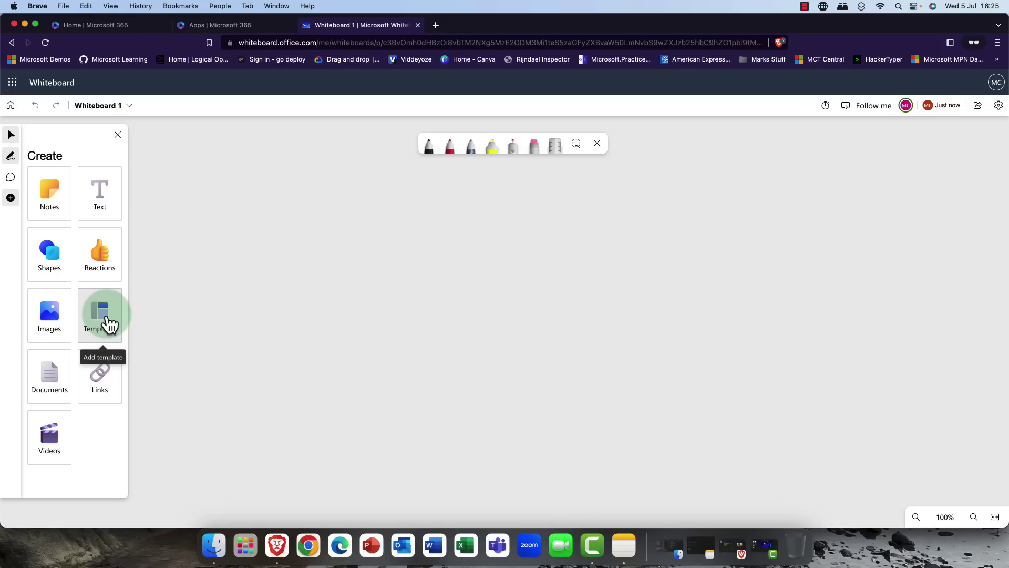
click(110, 324)
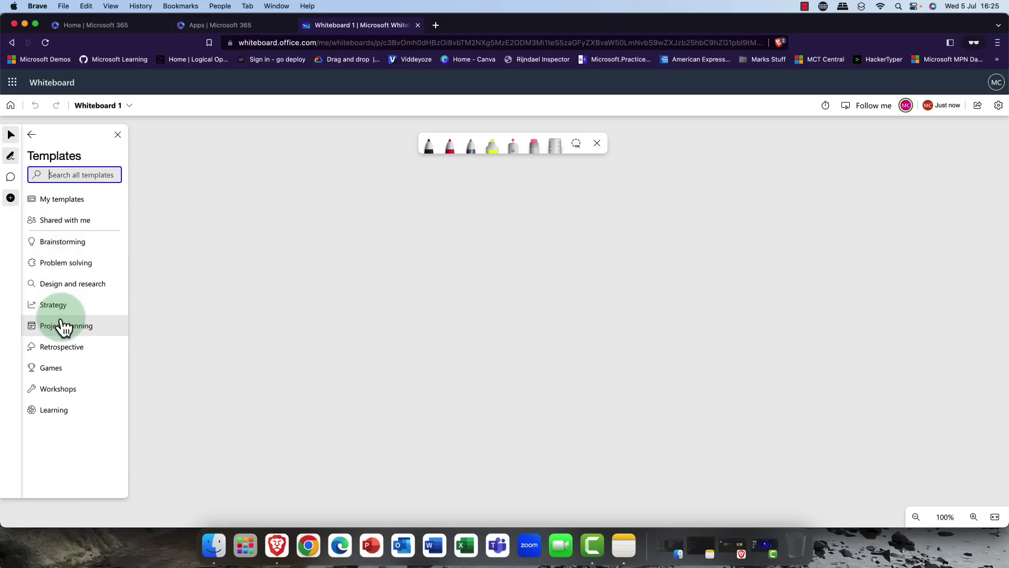
click(62, 244)
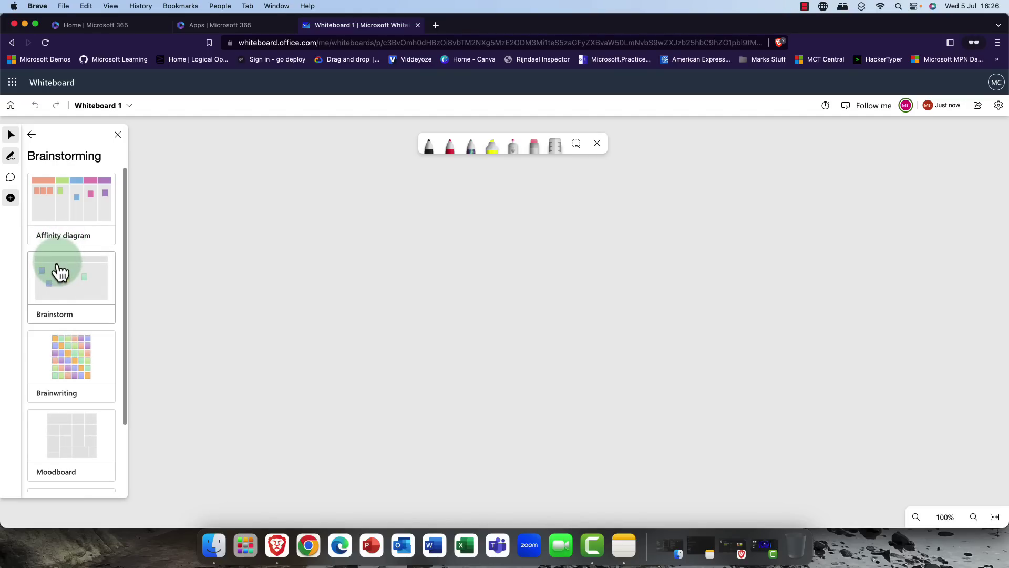
scroll(62, 293, down, 3)
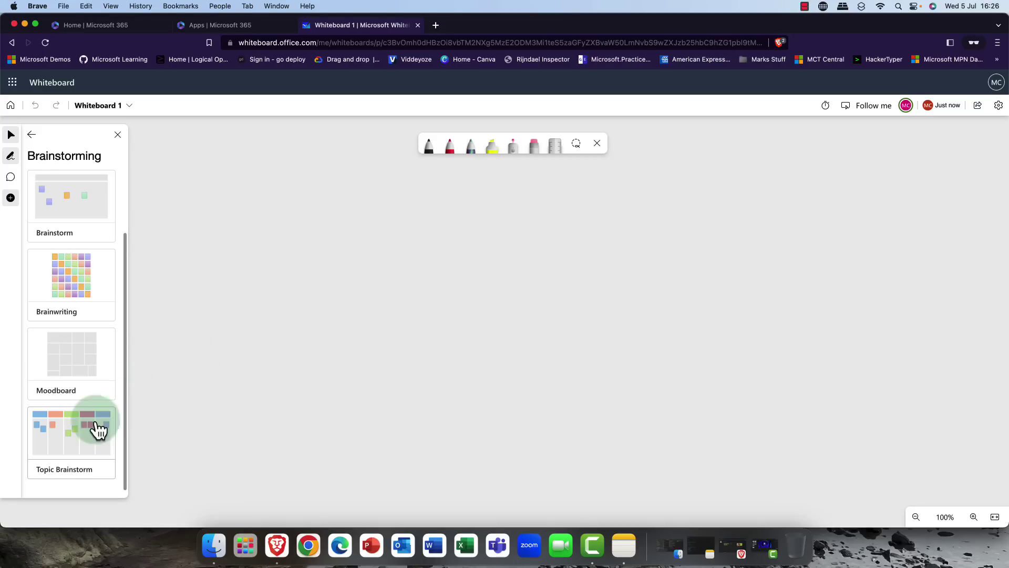
click(69, 441)
drag(81, 435, 495, 356)
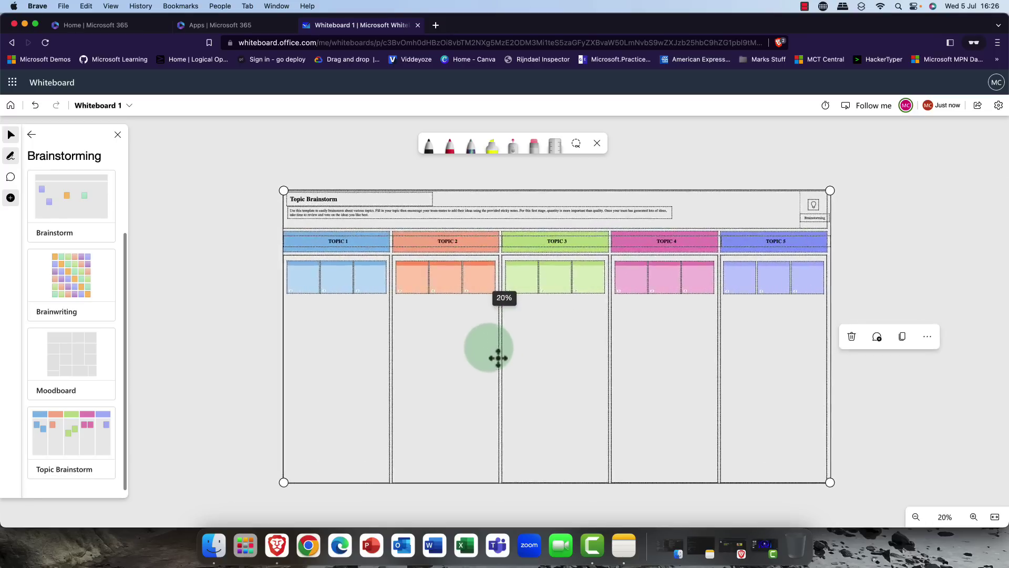
Change the TOPIC 1 heading to "Sales" and lock that heading.
click(319, 235)
double_click(310, 231)
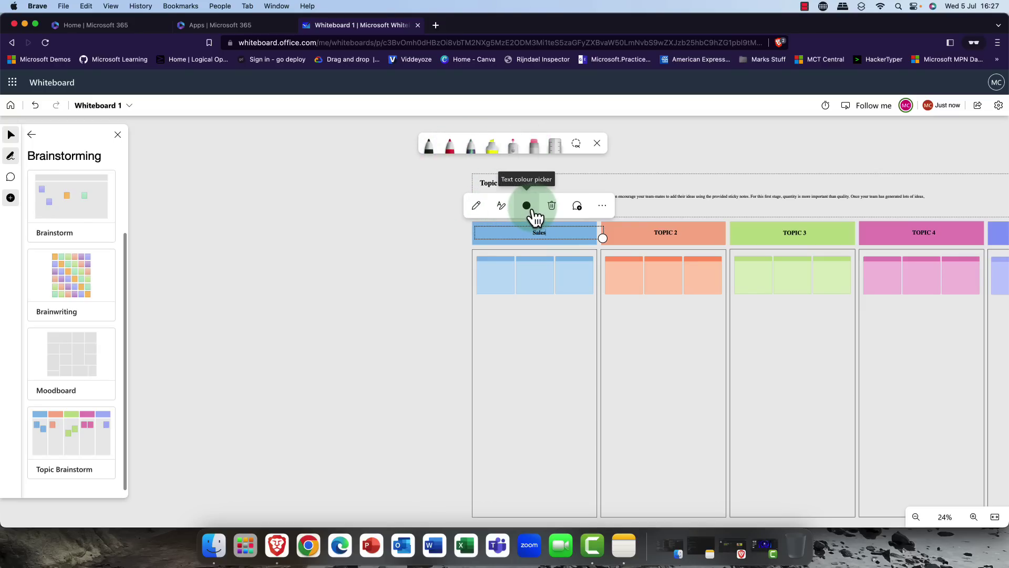
scroll(557, 248, right, 10)
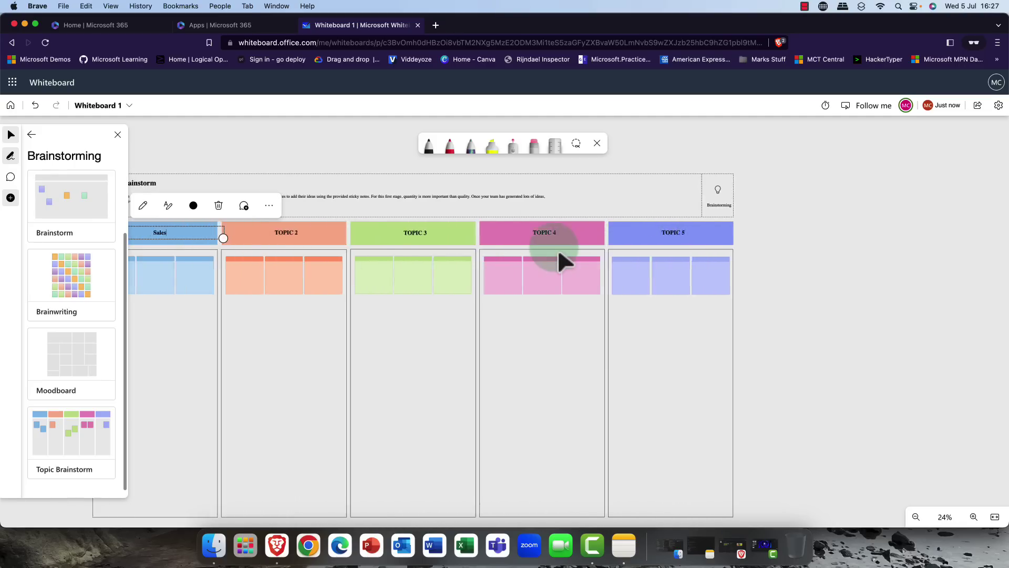
scroll(557, 248, left, 1)
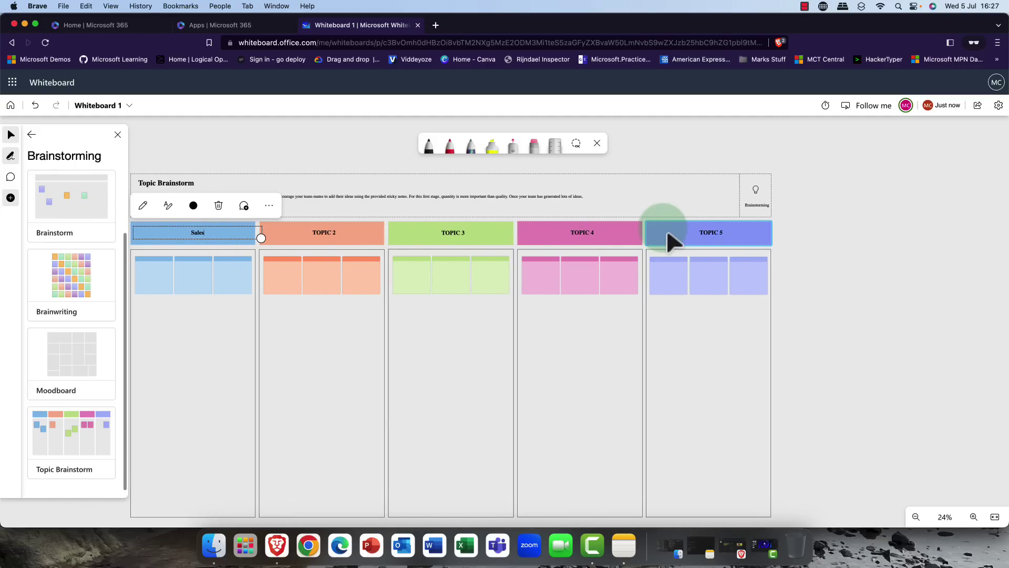
scroll(666, 229, left, 2)
click(335, 207)
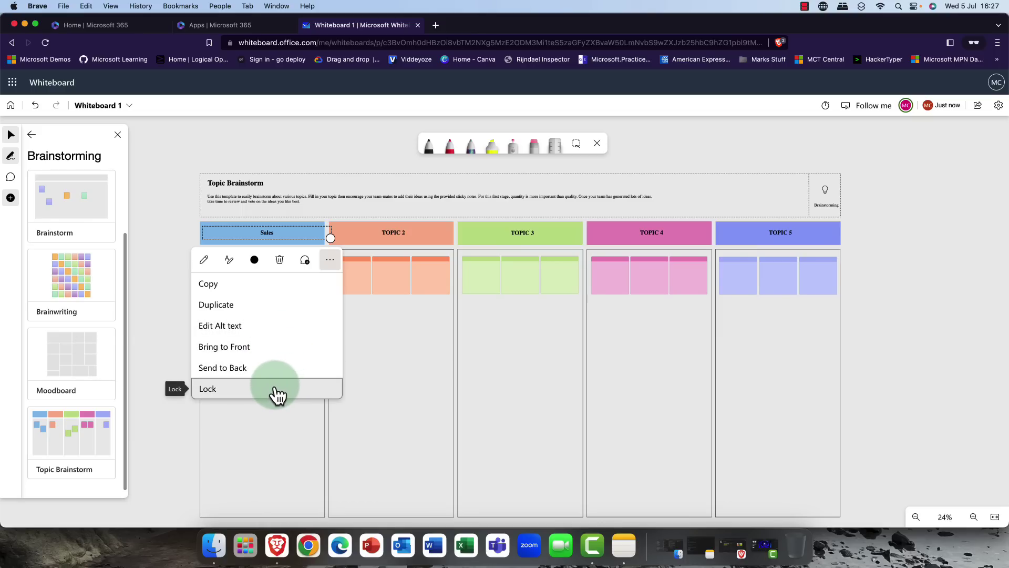
click(231, 391)
Change the TOPIC 3 heading on the brainstorm board to "Marketing".
mouse_move(504, 311)
mouse_down()
mouse_move(488, 314)
mouse_move(502, 312)
mouse_up()
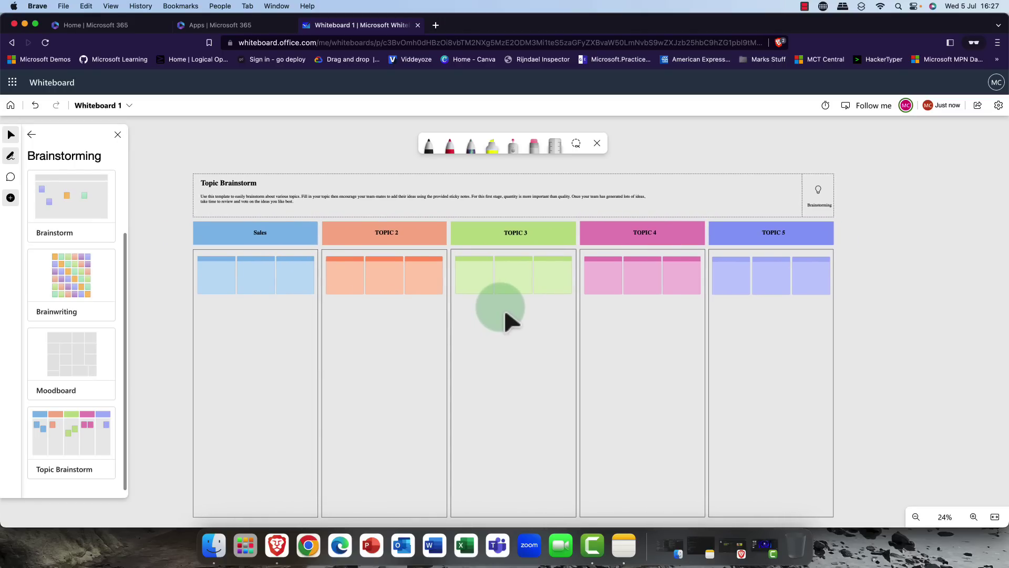
double_click(484, 232)
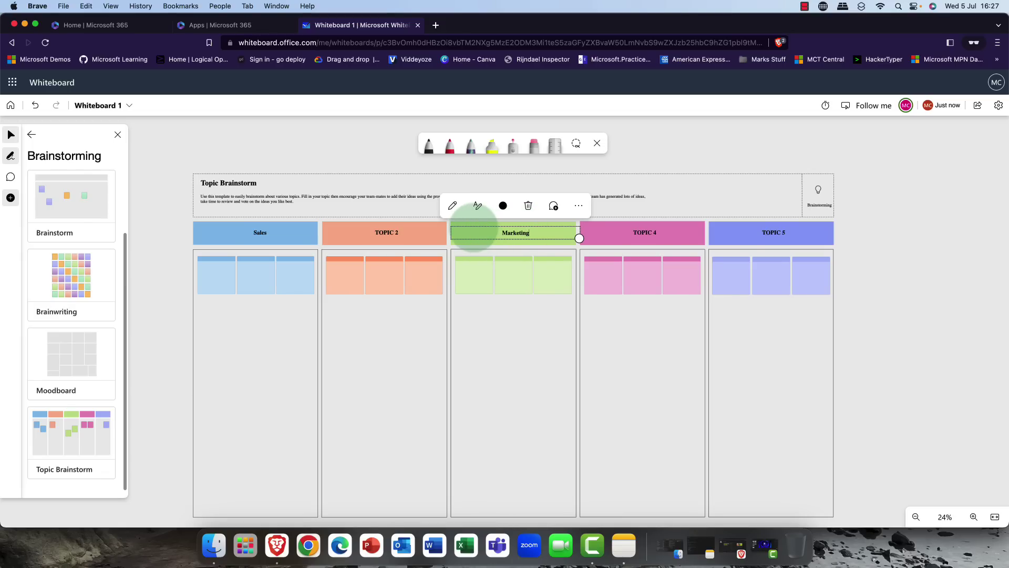
click(696, 158)
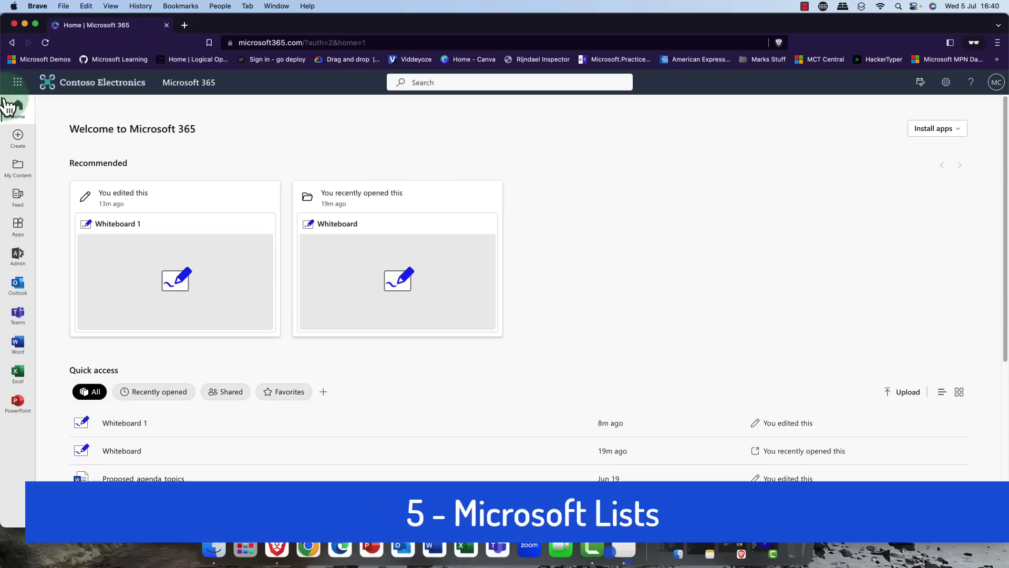
Open Microsoft Lists, start a new list and browse the templates from Microsoft.
click(16, 84)
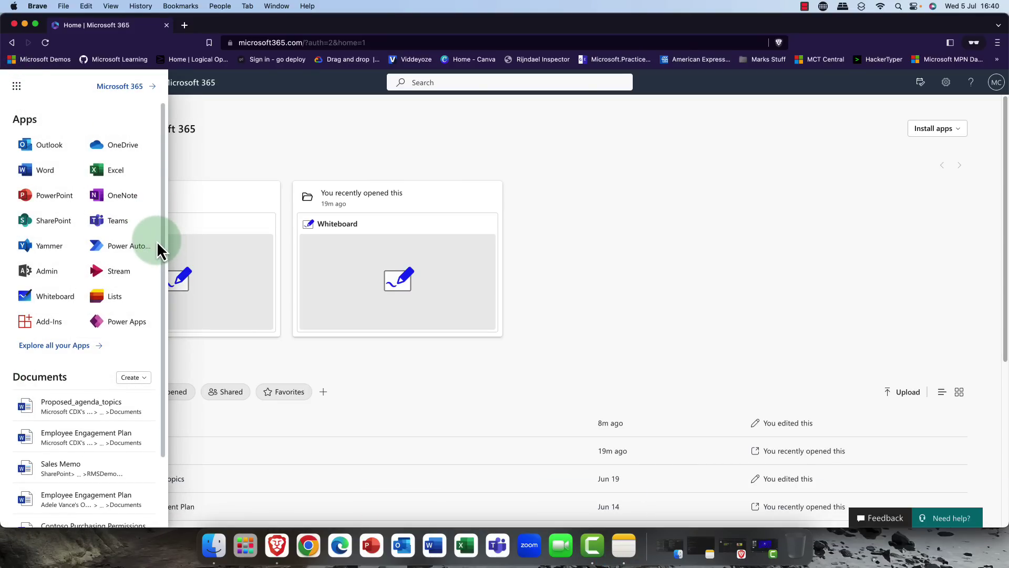
click(114, 299)
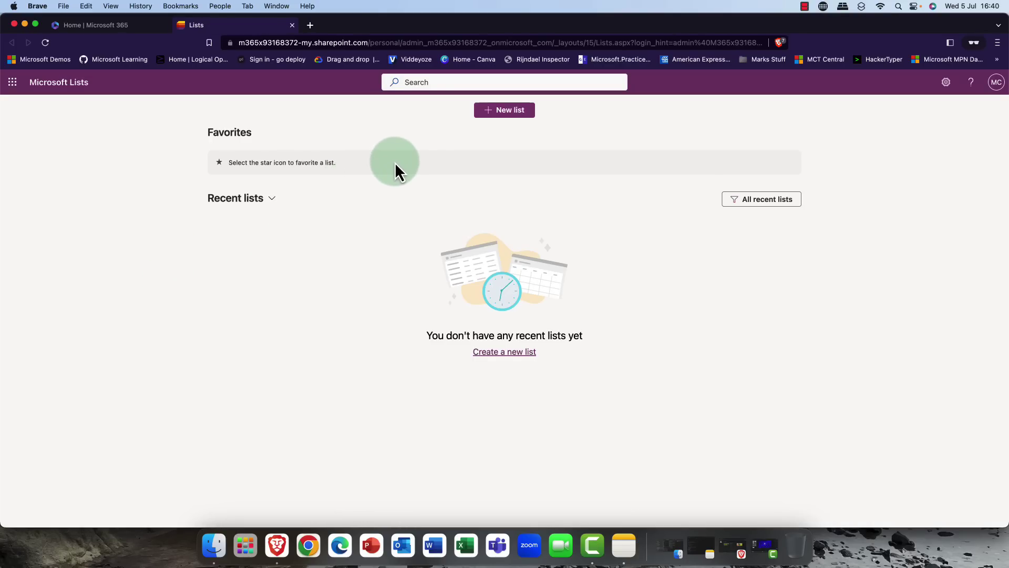
click(491, 113)
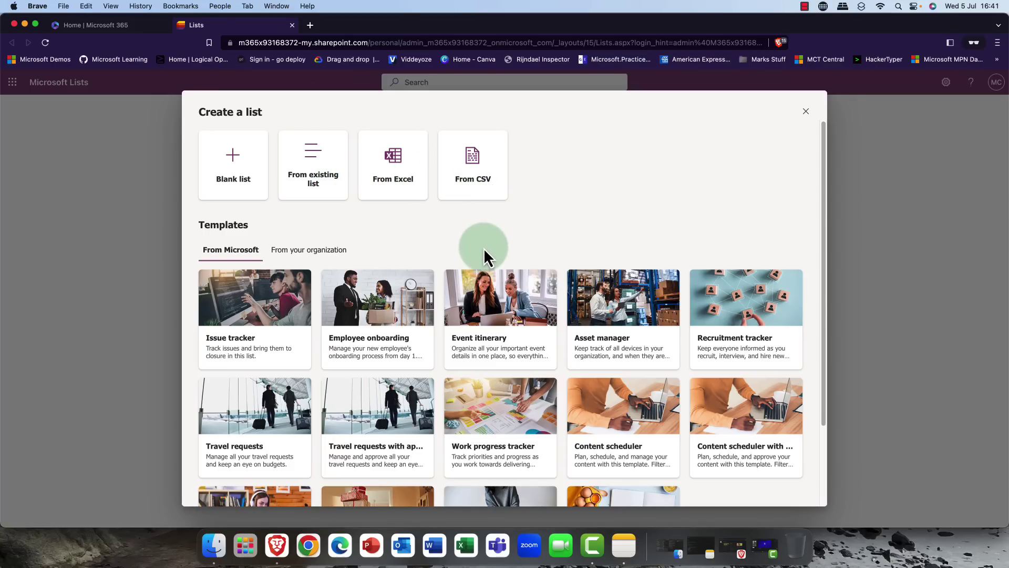
scroll(484, 253, down, 3)
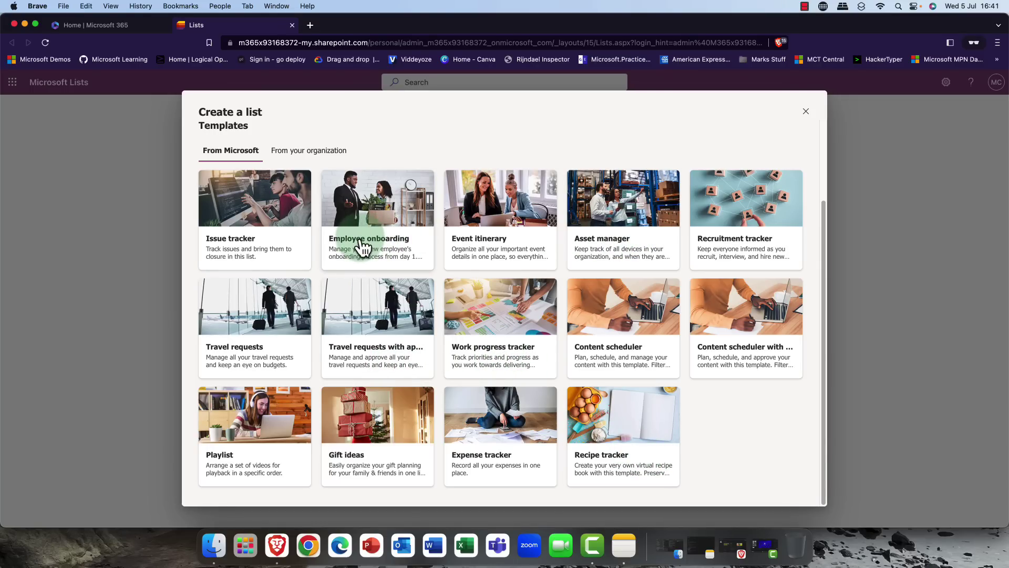
click(269, 317)
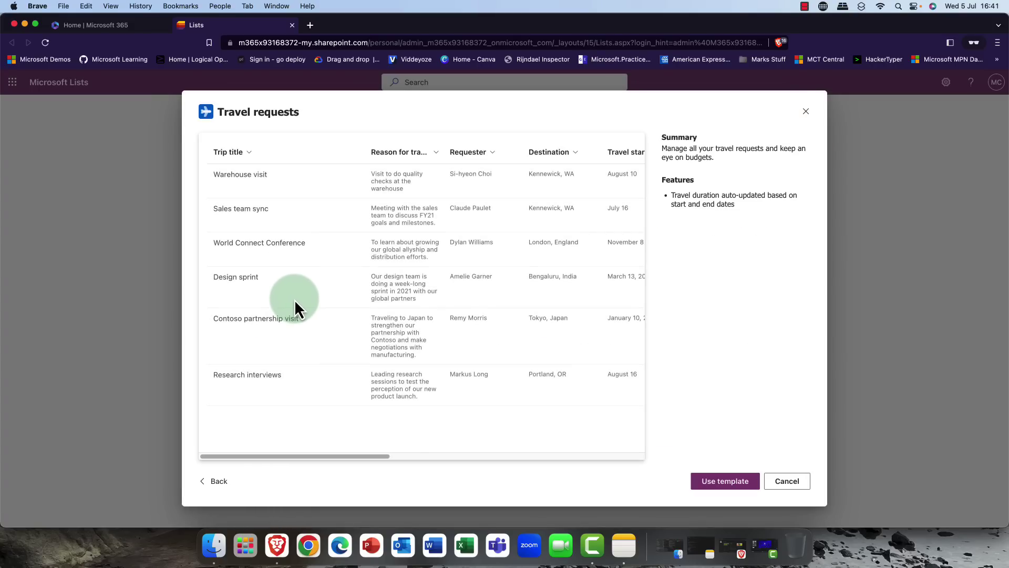
click(727, 486)
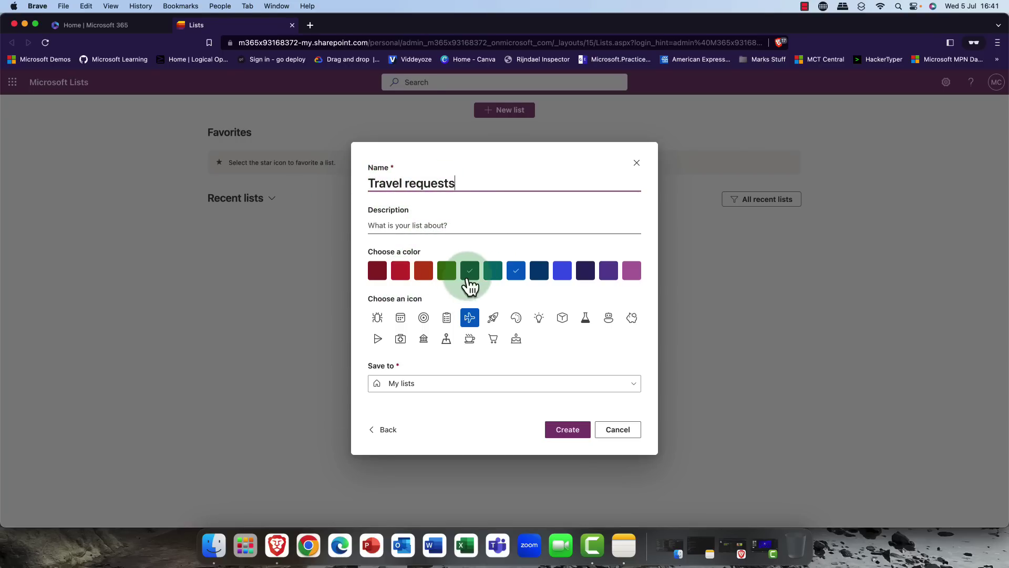
click(471, 320)
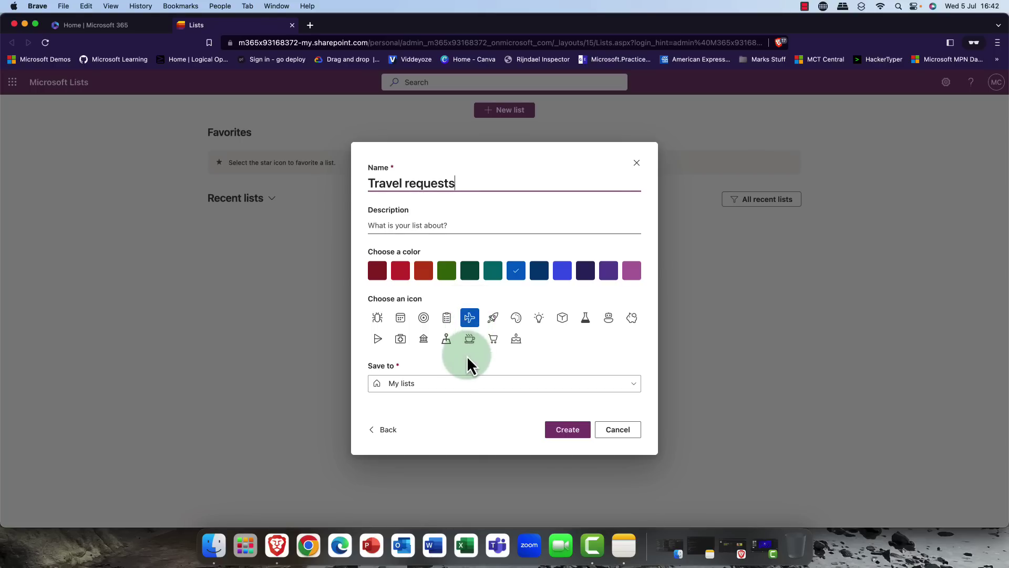
click(634, 389)
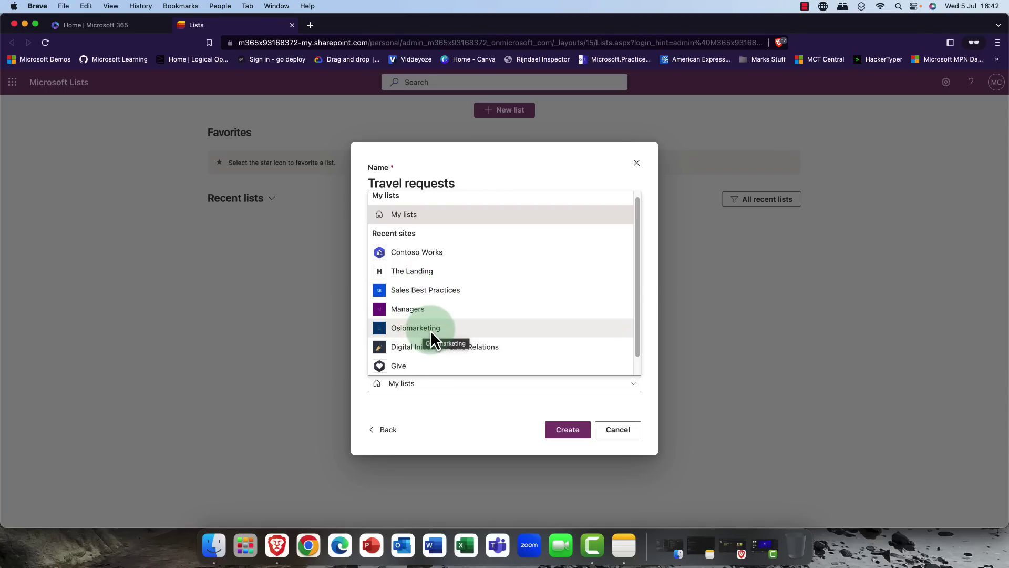
click(615, 432)
click(615, 432)
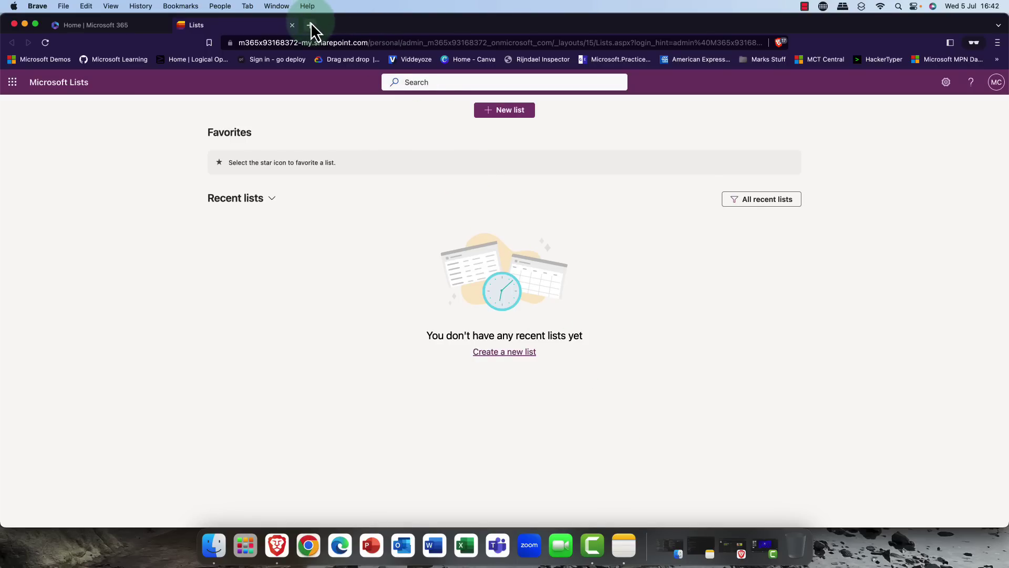
Switch to Microsoft Teams and add Lists as a tab to the General channel of the Microsoft CDX - Access team.
click(92, 27)
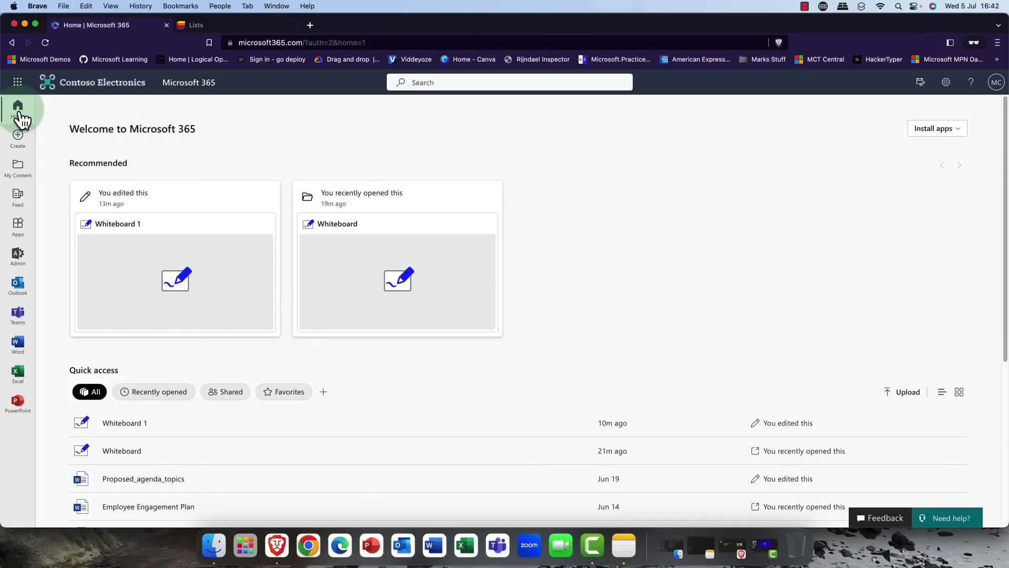
click(19, 314)
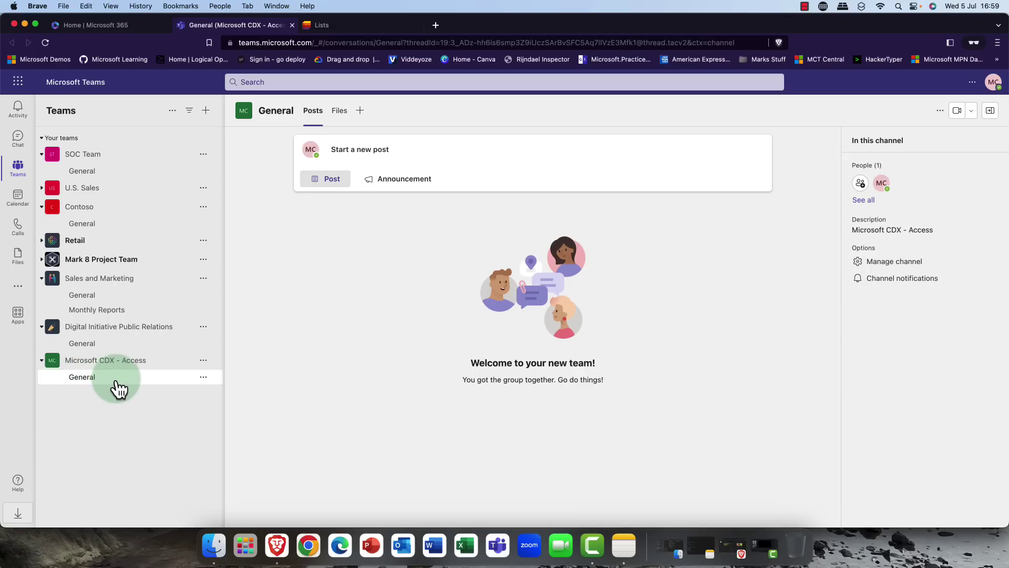
click(361, 111)
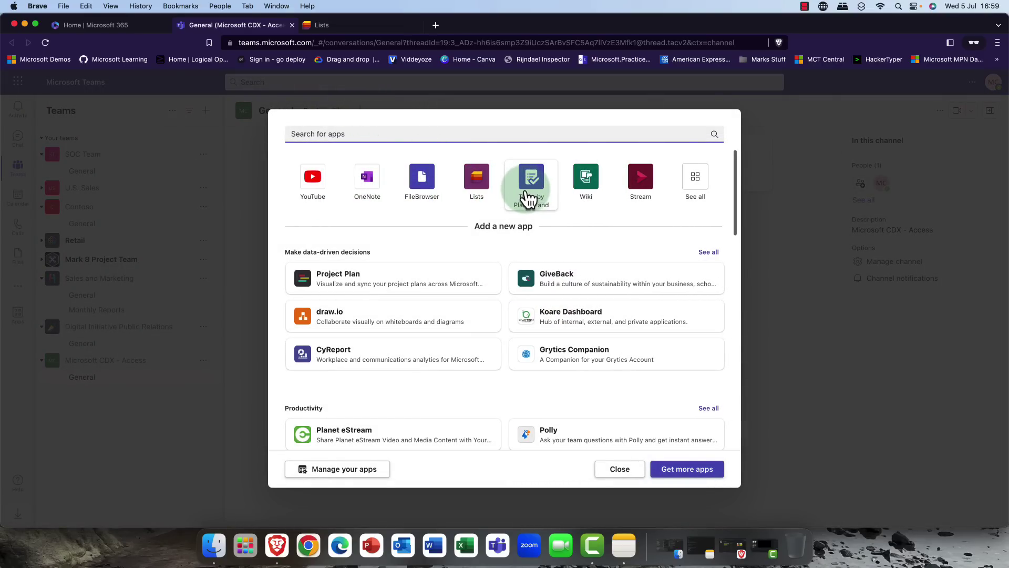
click(479, 186)
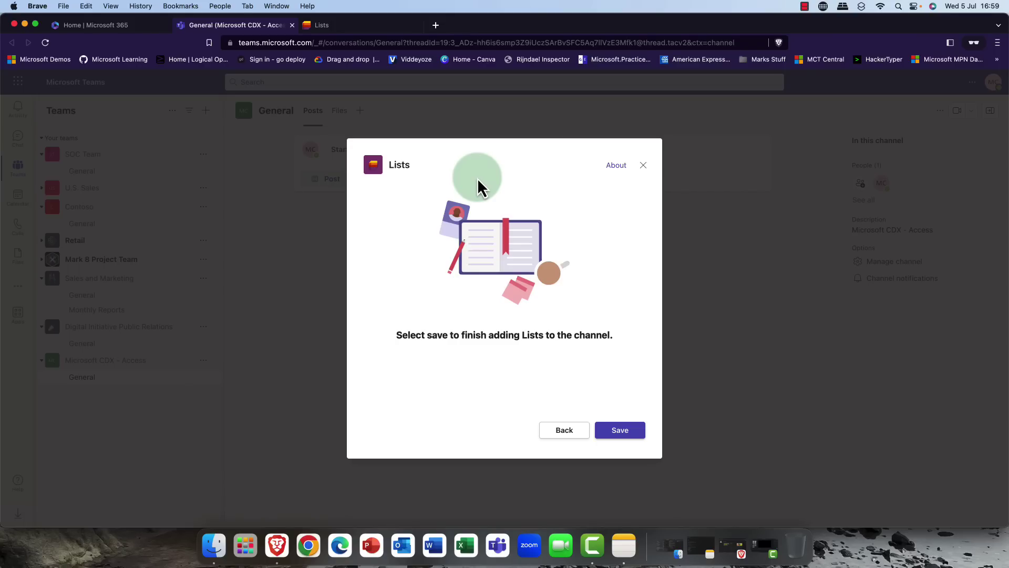
click(620, 440)
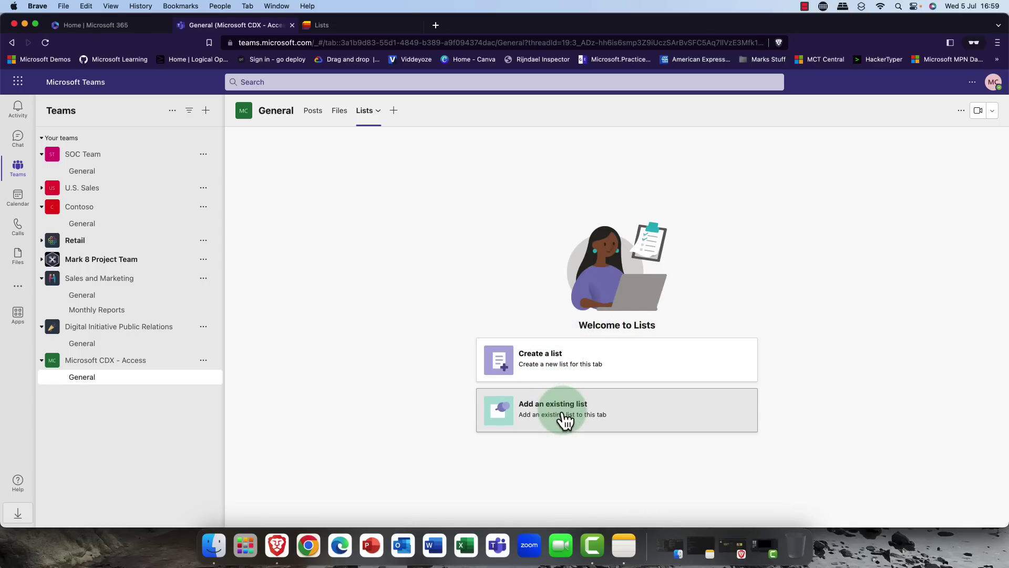
Create a new list named "Travel requests" in the channel from the Travel requests template, keeping its default color and airplane icon.
click(563, 358)
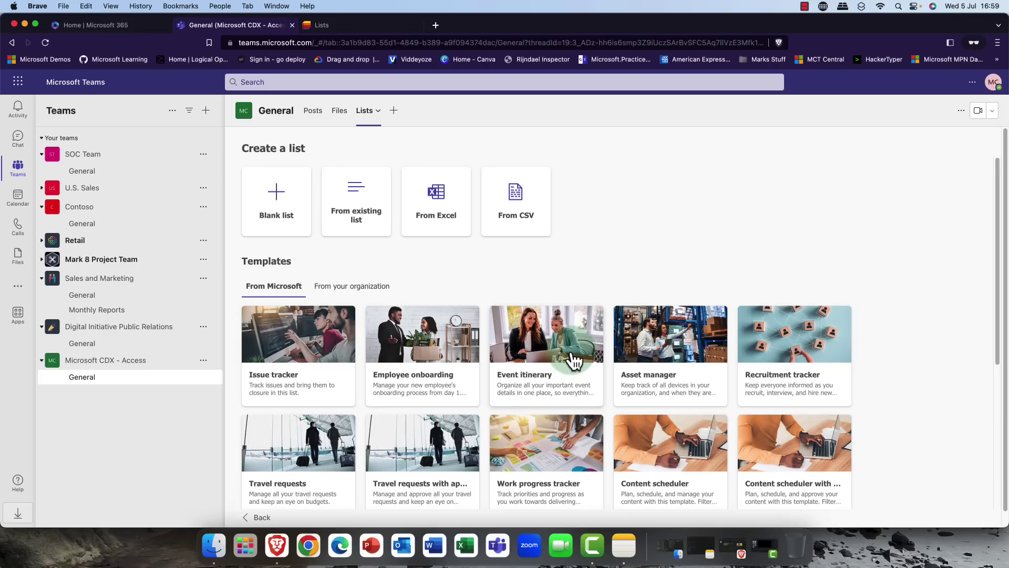
scroll(574, 362, down, 3)
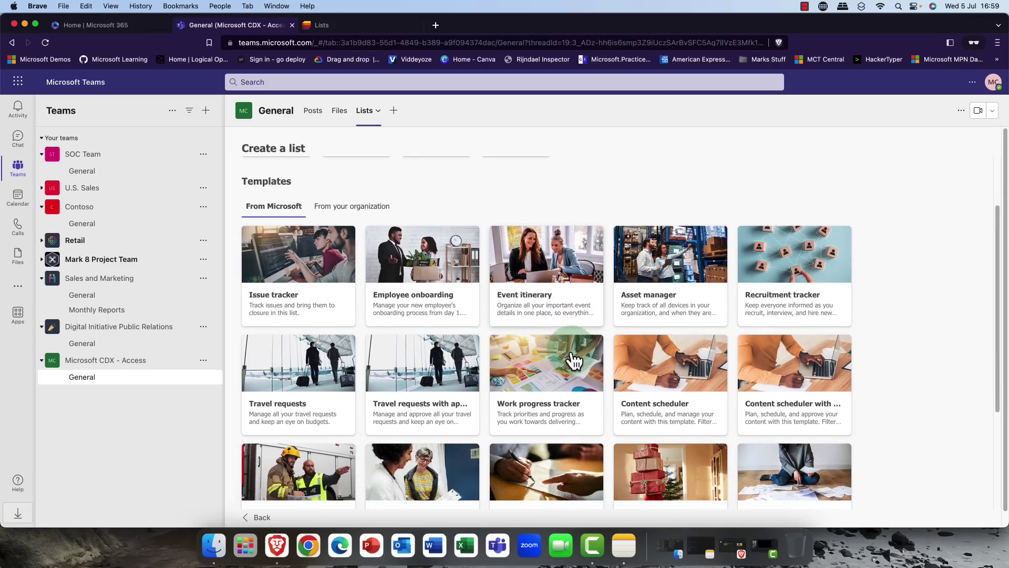
click(273, 362)
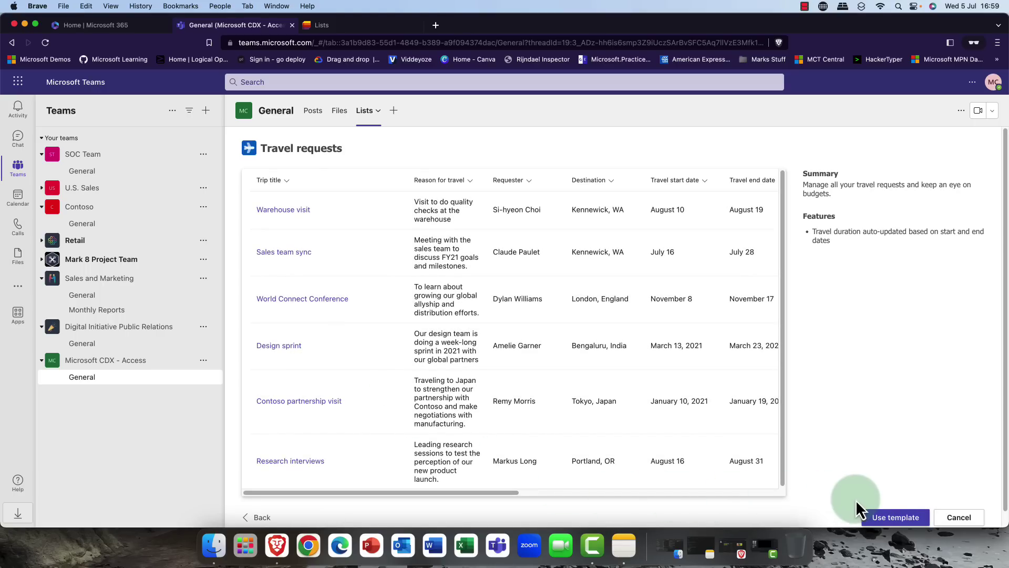
click(883, 517)
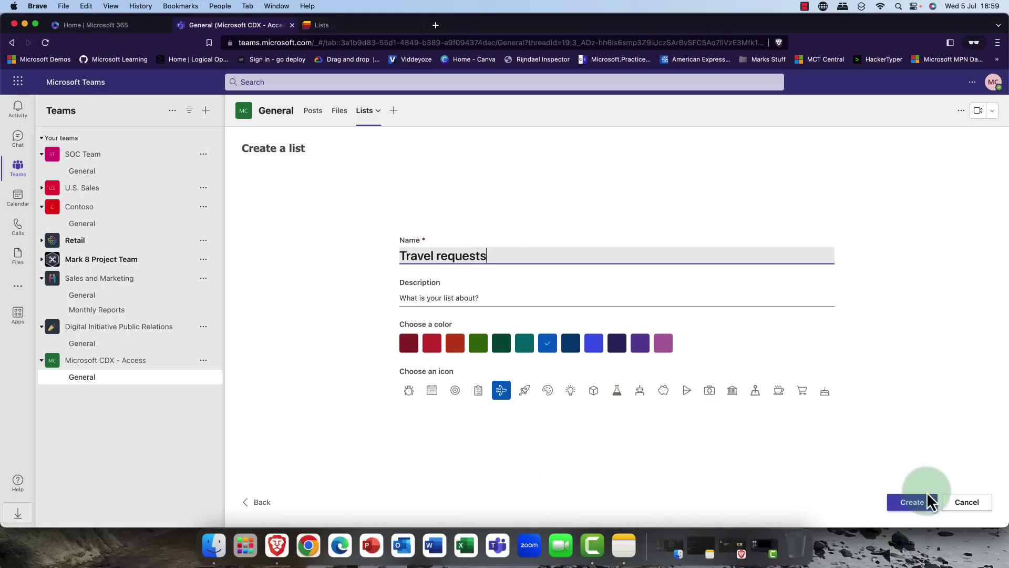
click(928, 507)
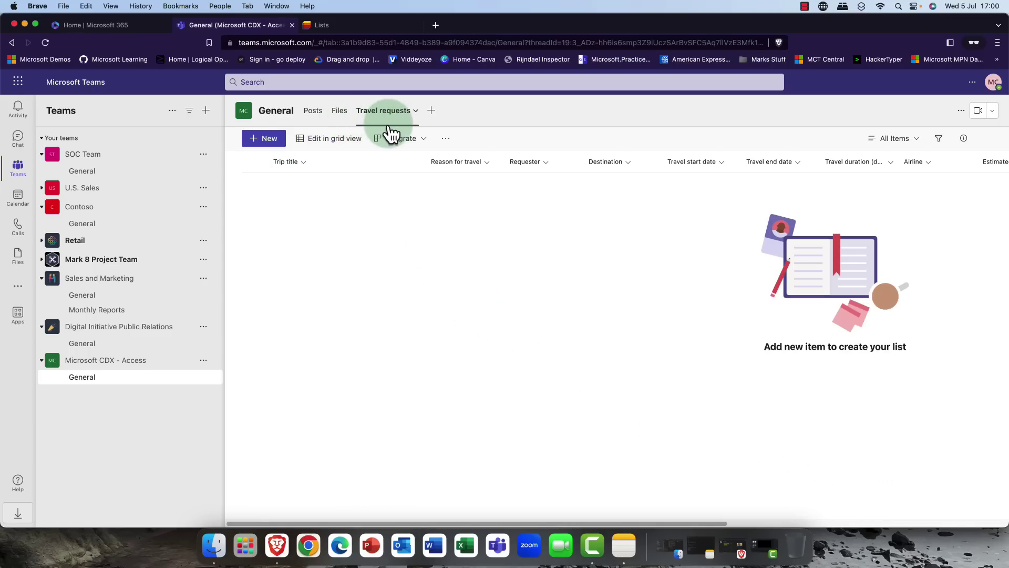
Start a new item in the Travel requests list, ready to enter its trip title.
click(267, 142)
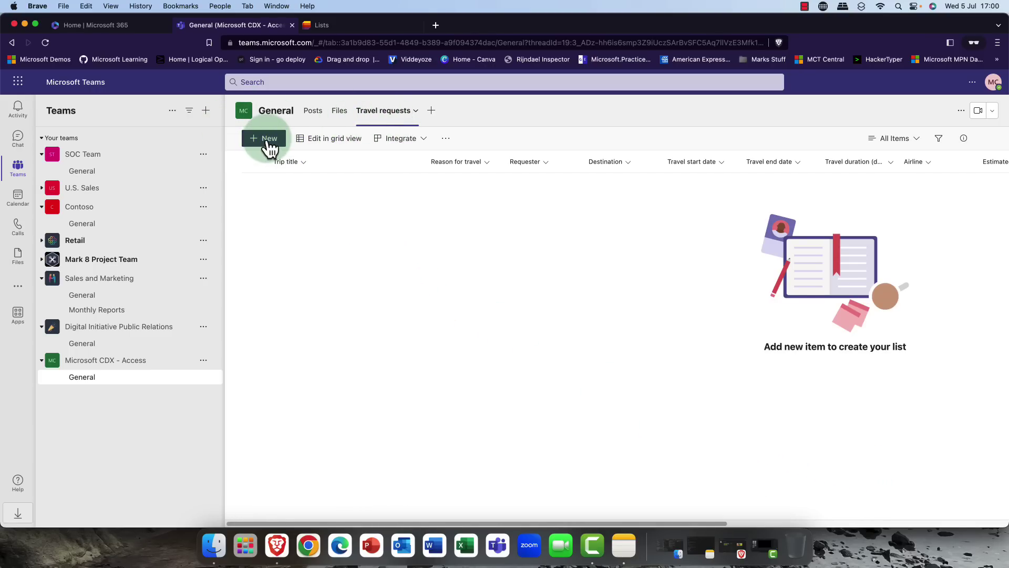
click(357, 220)
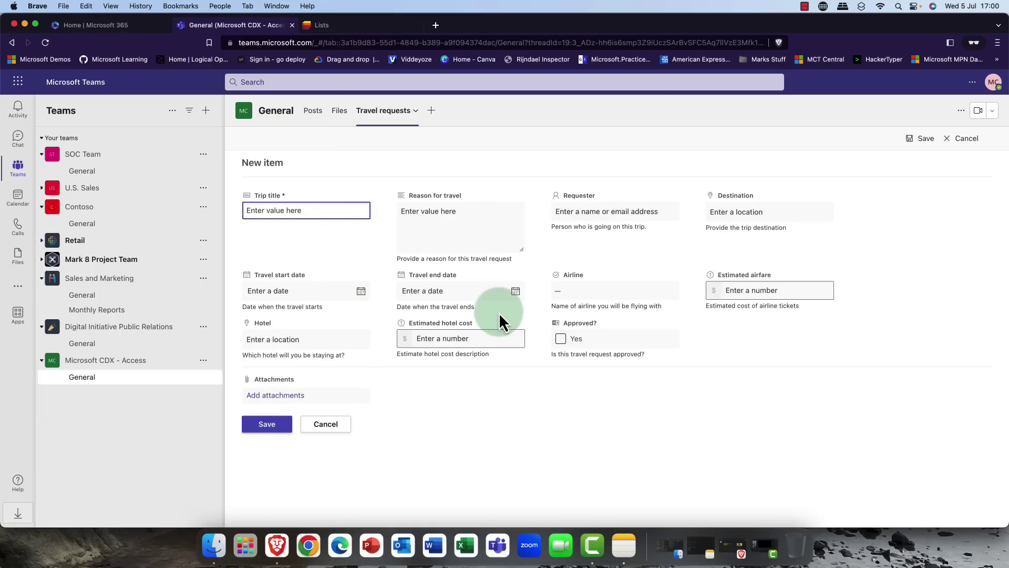